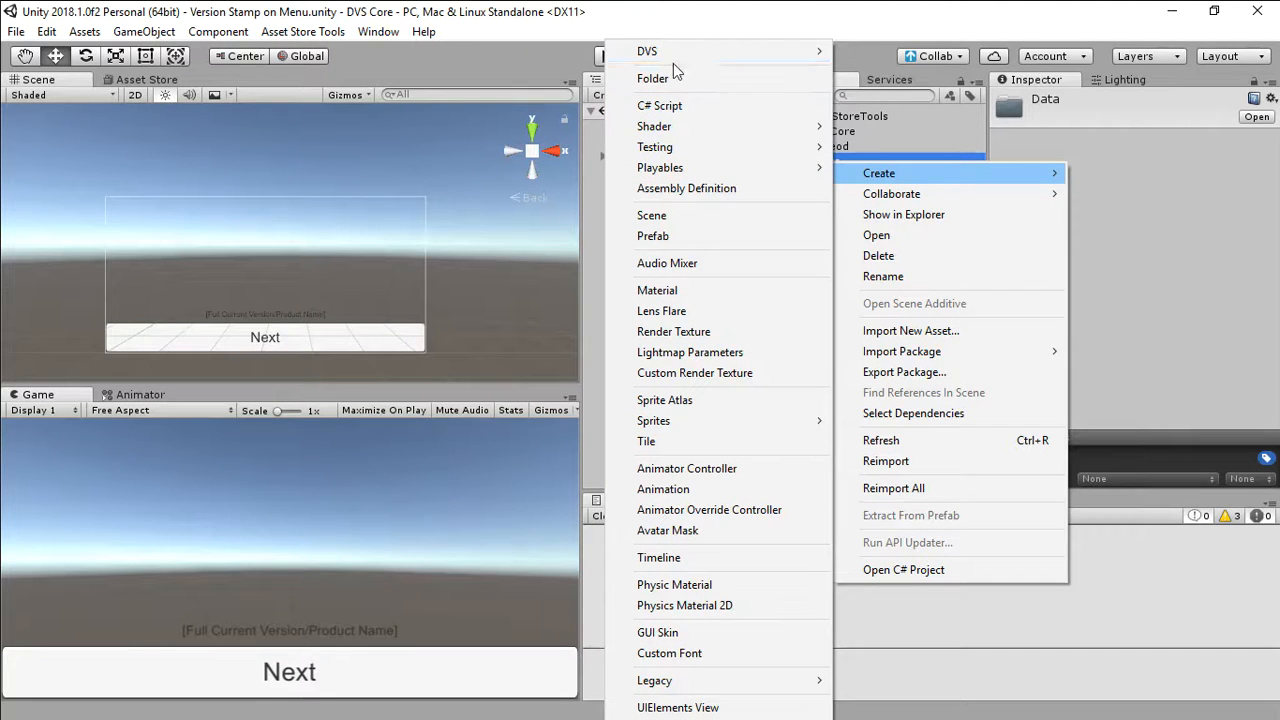
# - Create a DVS Product asset named "VR Geod" in the VR Geod Data folder and generate its version v0.1.1
pyautogui.moveTo(673, 55)
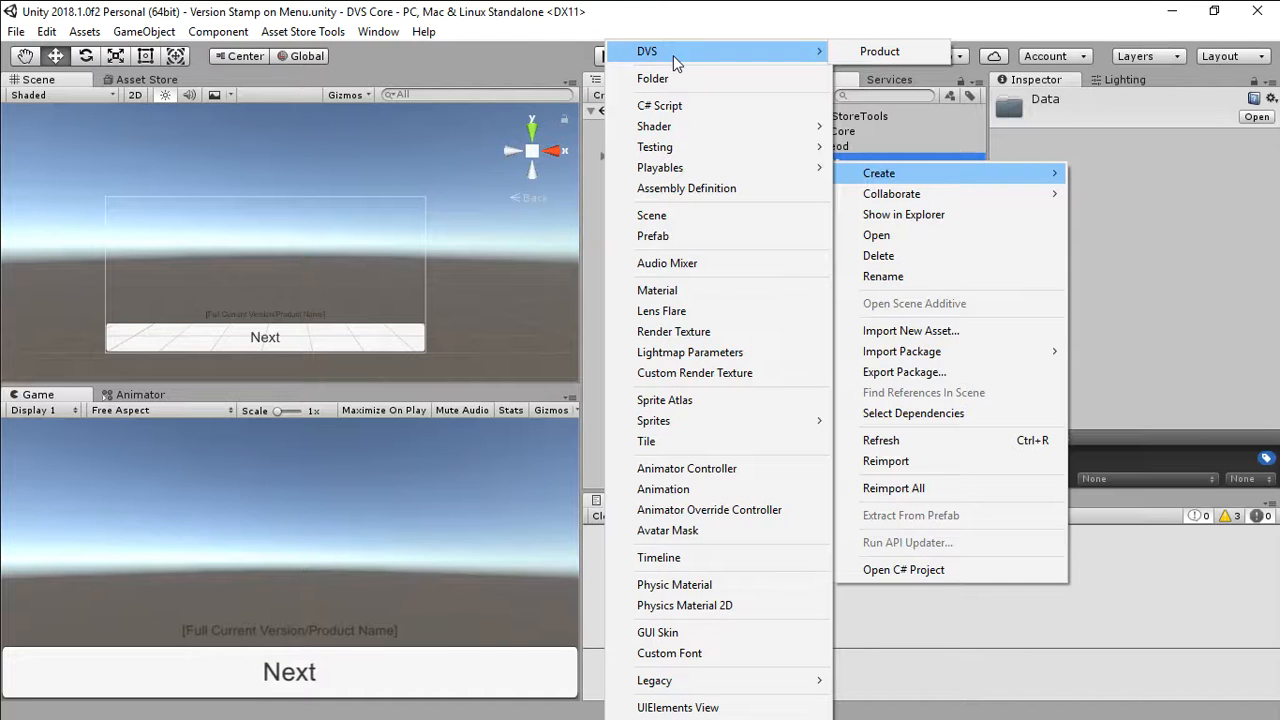
pyautogui.click(880, 53)
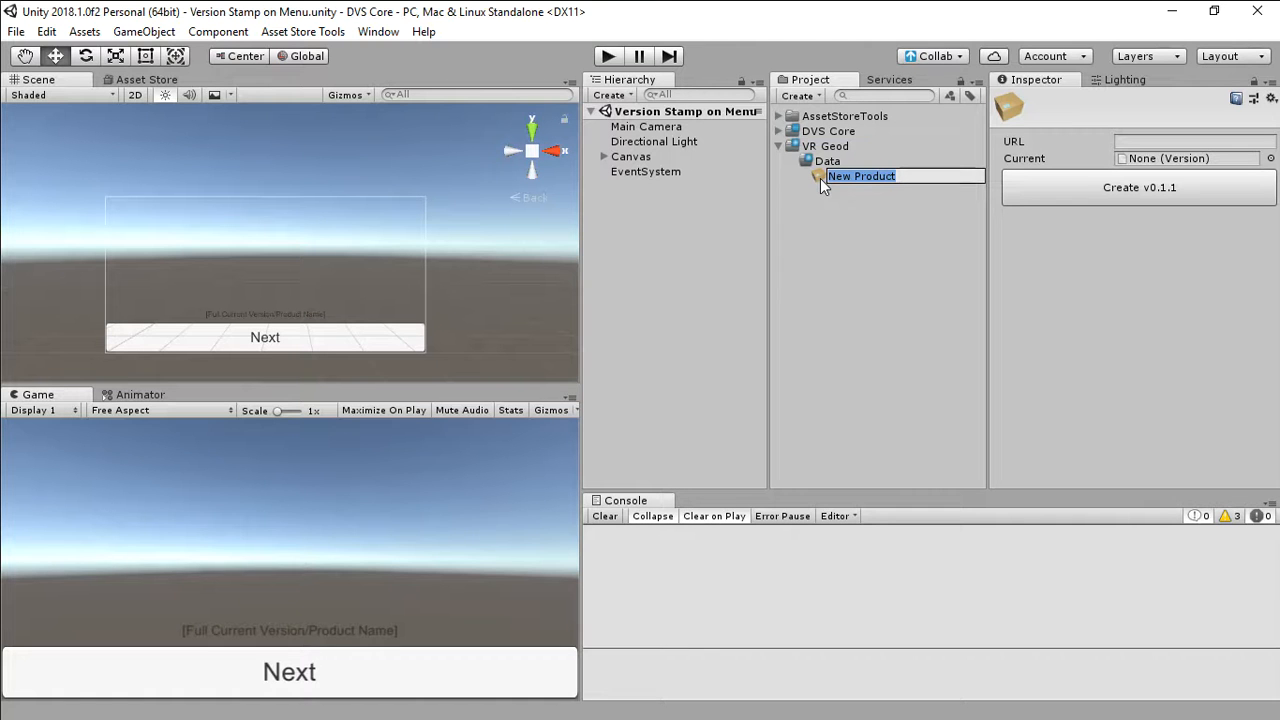
pyautogui.write('VR Geod')
pyautogui.press('Return')
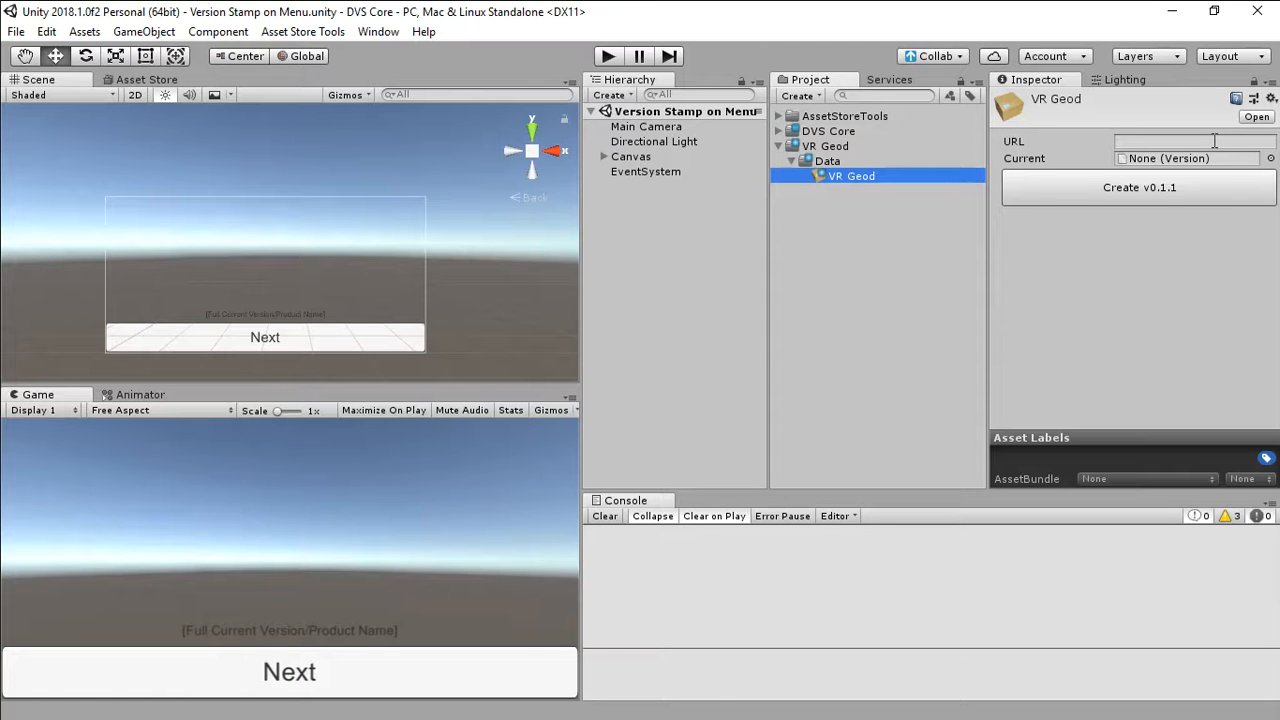
pyautogui.click(1122, 196)
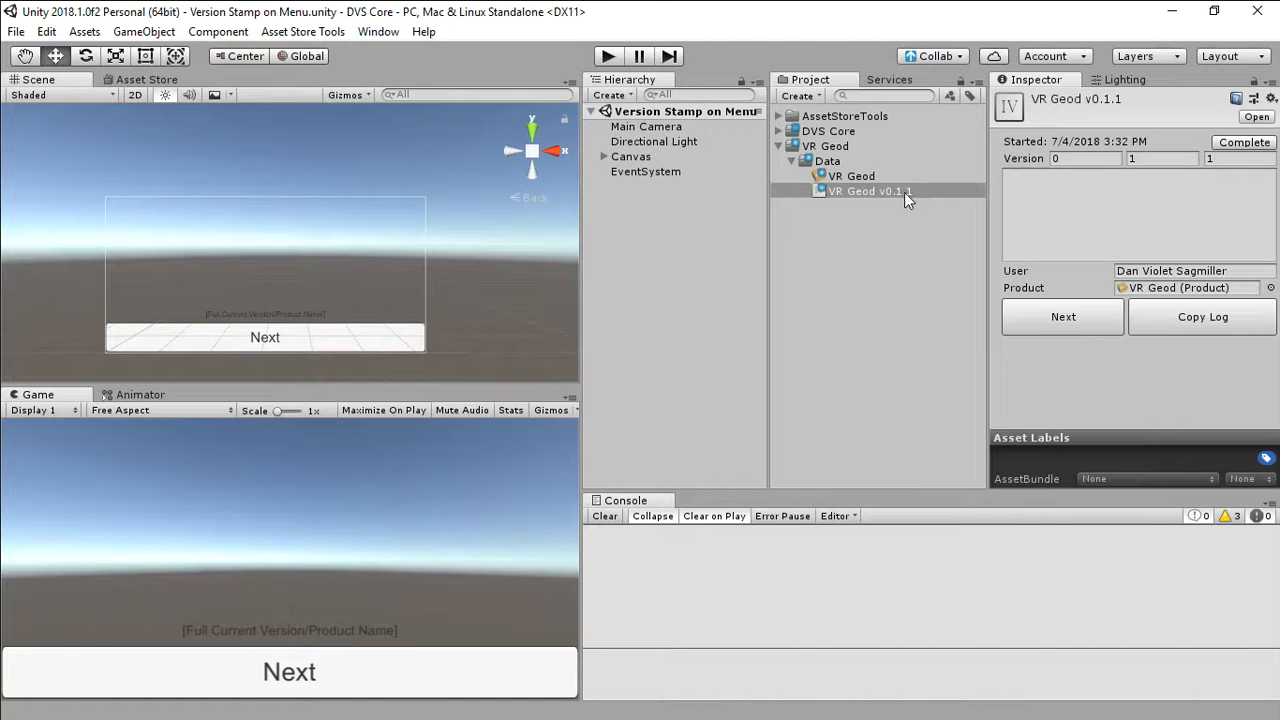
# - Write the v0.1.1 release notes as three lines: "VR stuff added", " - Does cool thing" and " - Ohter thing broken."
pyautogui.click(1047, 207)
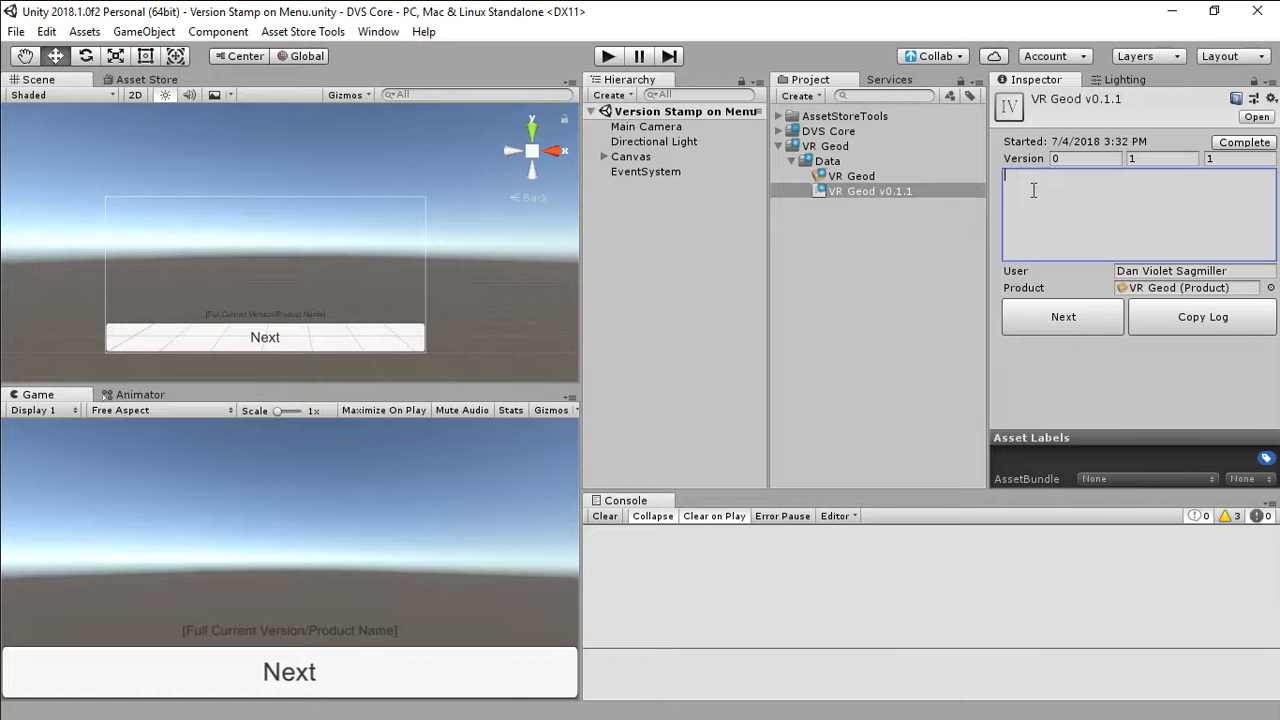
pyautogui.write('VR ')
pyautogui.write('stuff added ')
pyautogui.write(' - Does cool thing ')
pyautogui.write(' - ')
pyautogui.write('Ohter thing broken.')
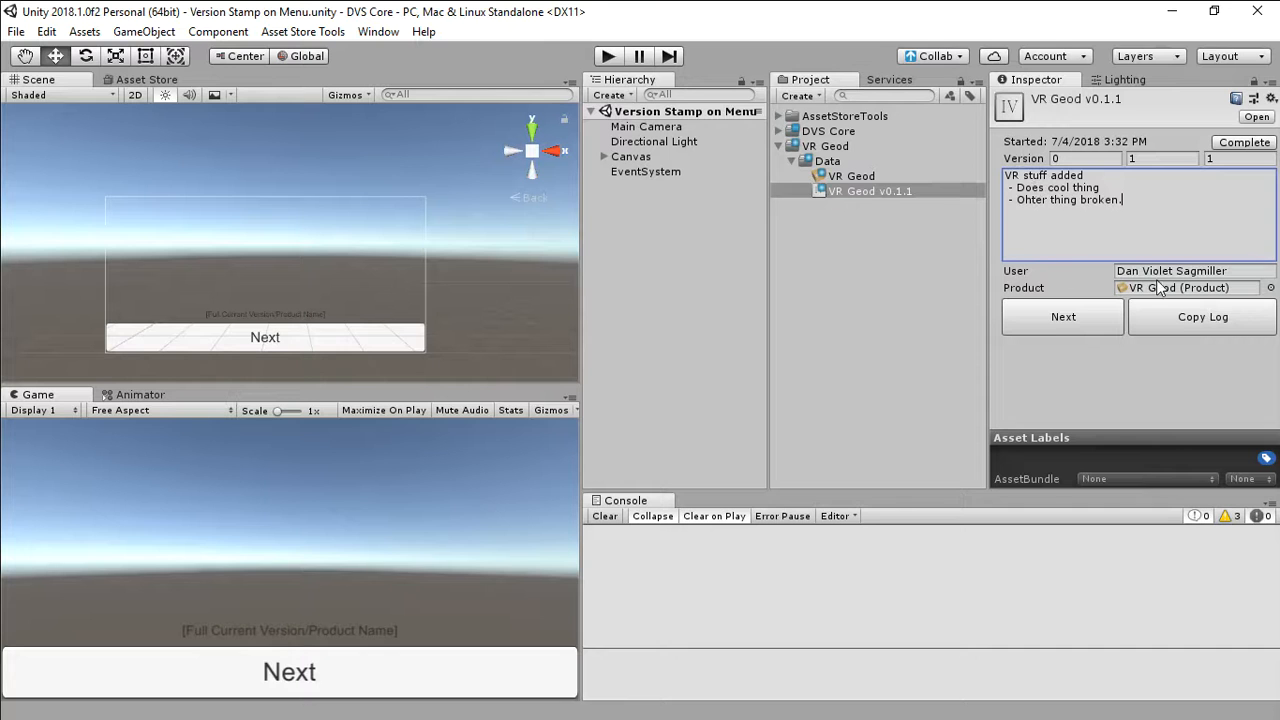
# - Check the version's user entry against the signed-in account, then locate its linked product and inspect that product's current version
pyautogui.click(1224, 268)
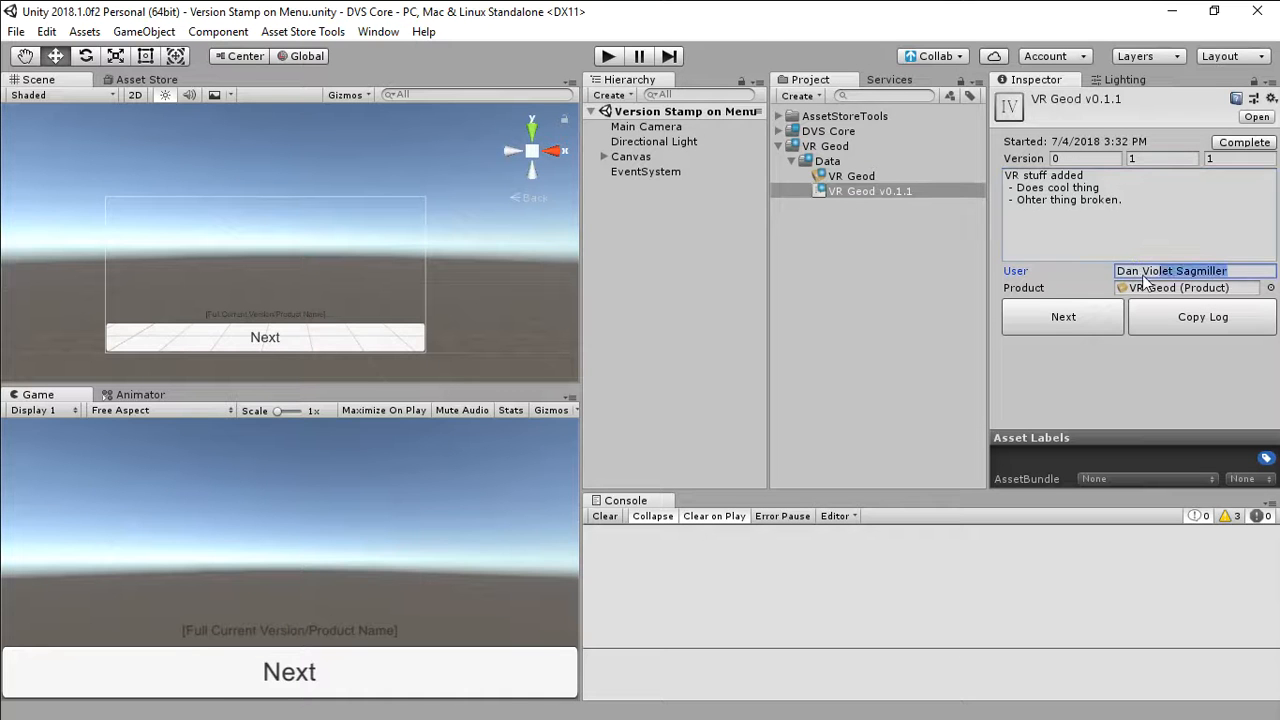
pyautogui.click(1067, 61)
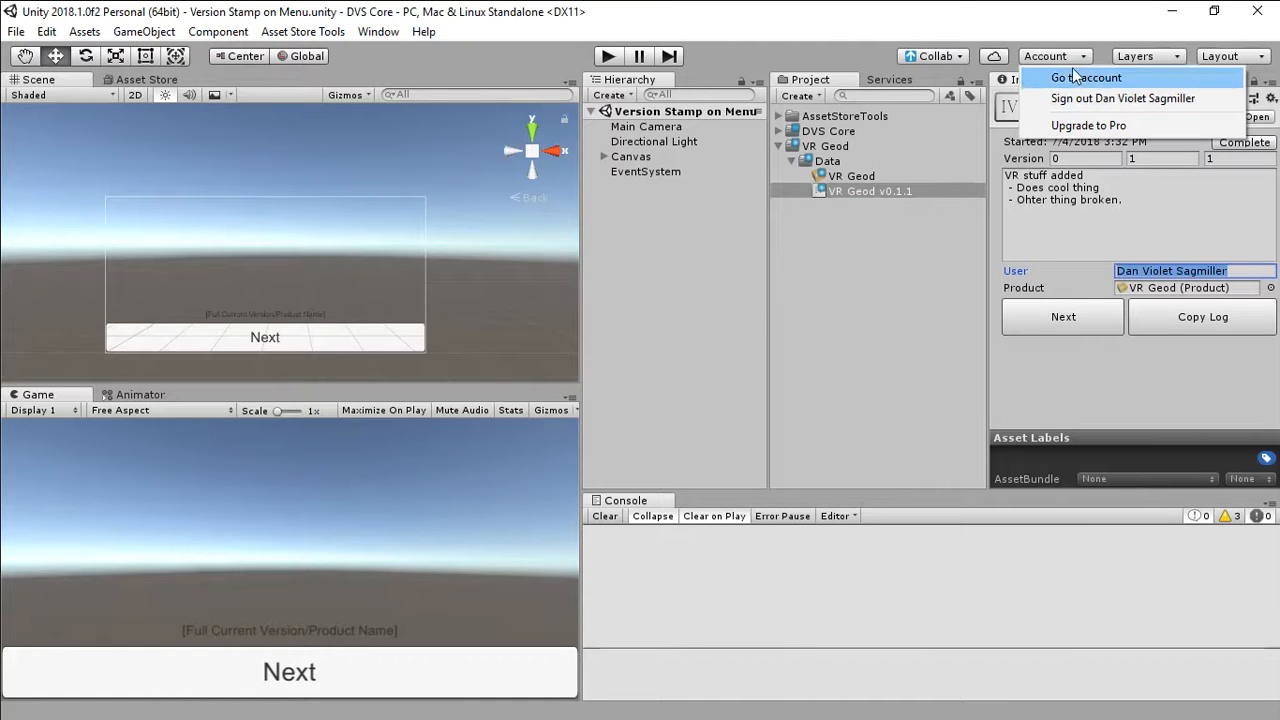
pyautogui.click(1163, 294)
pyautogui.click(1165, 293)
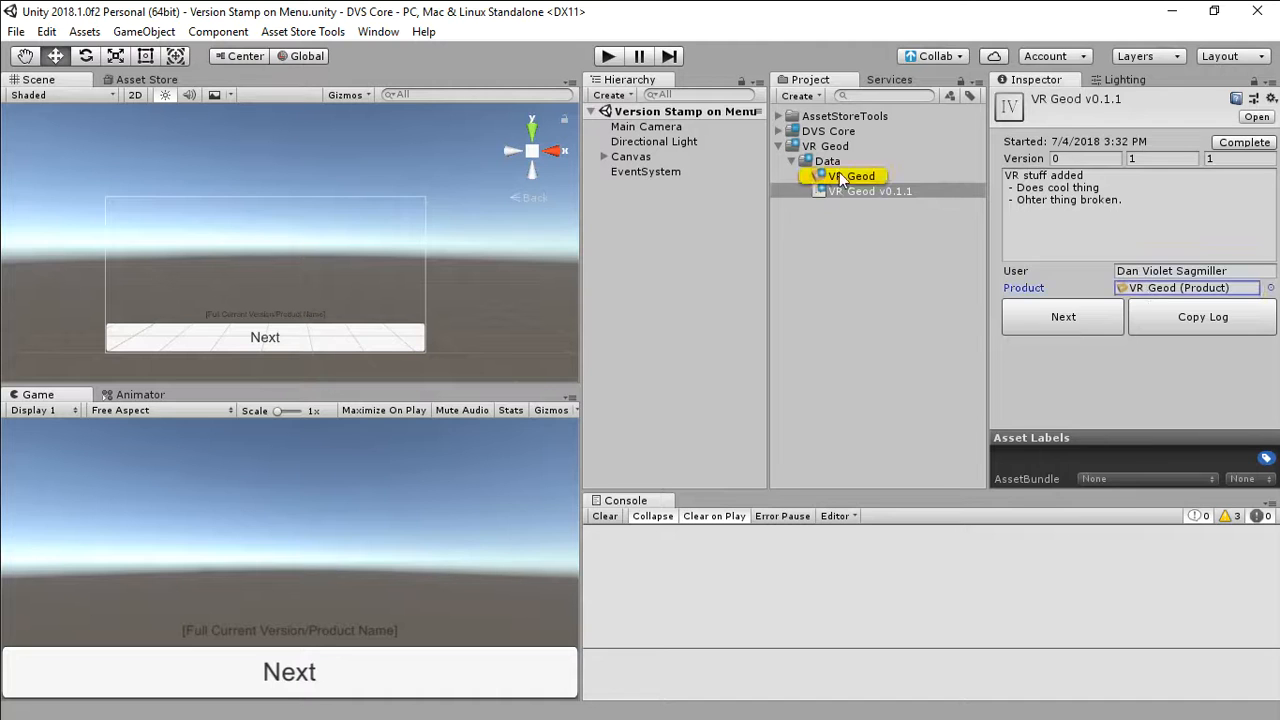
pyautogui.click(848, 178)
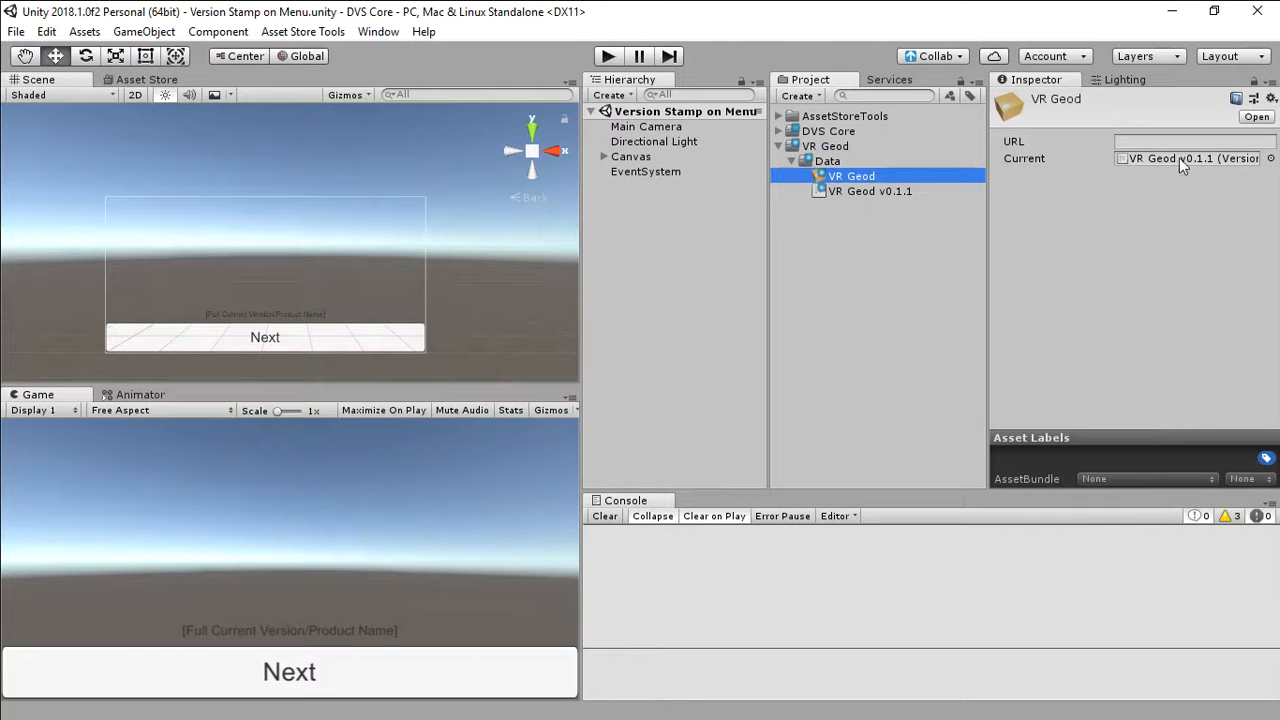
# - Generate the next version, v0.1.2, from VR Geod v0.1.1 and check the product's current version
pyautogui.click(871, 190)
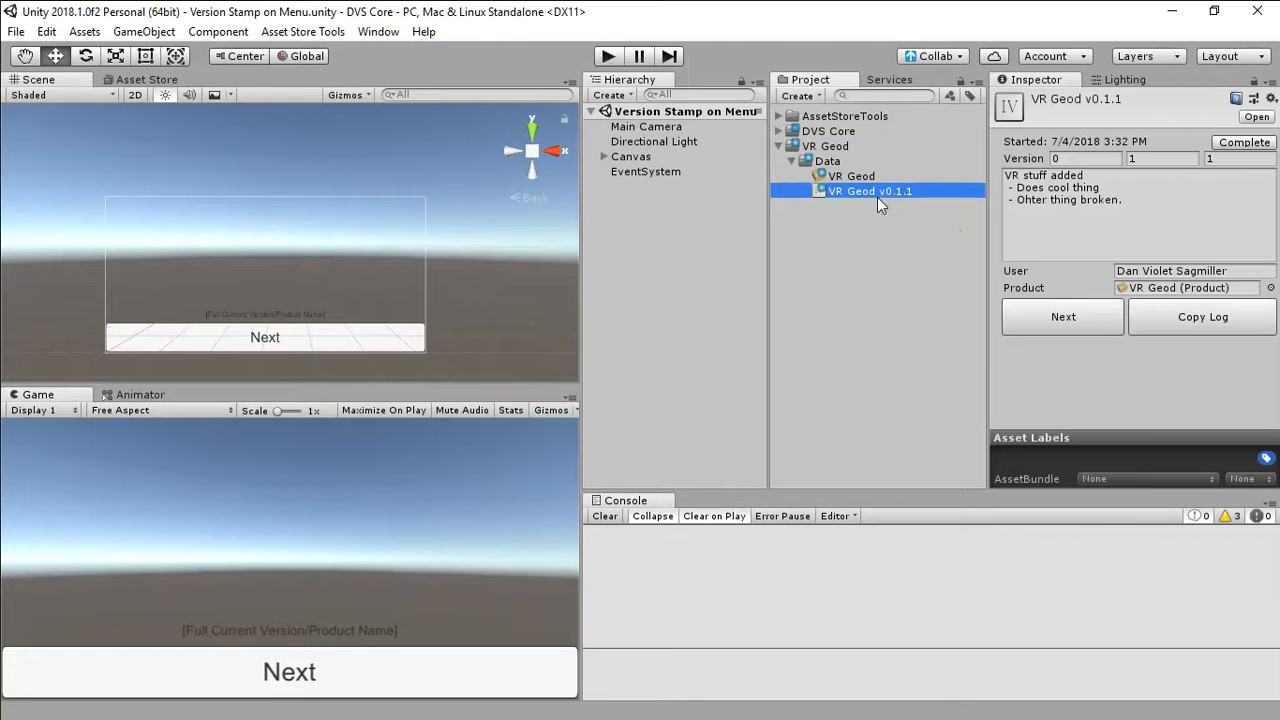
pyautogui.click(1071, 319)
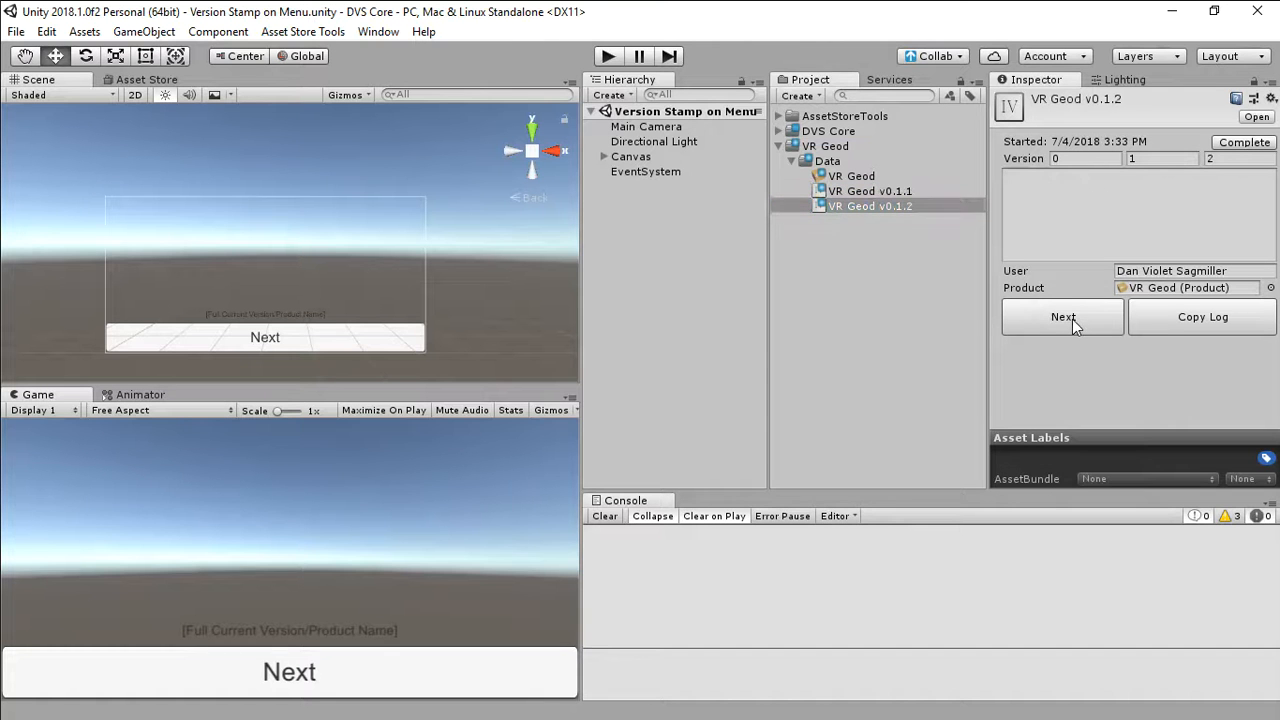
pyautogui.click(870, 206)
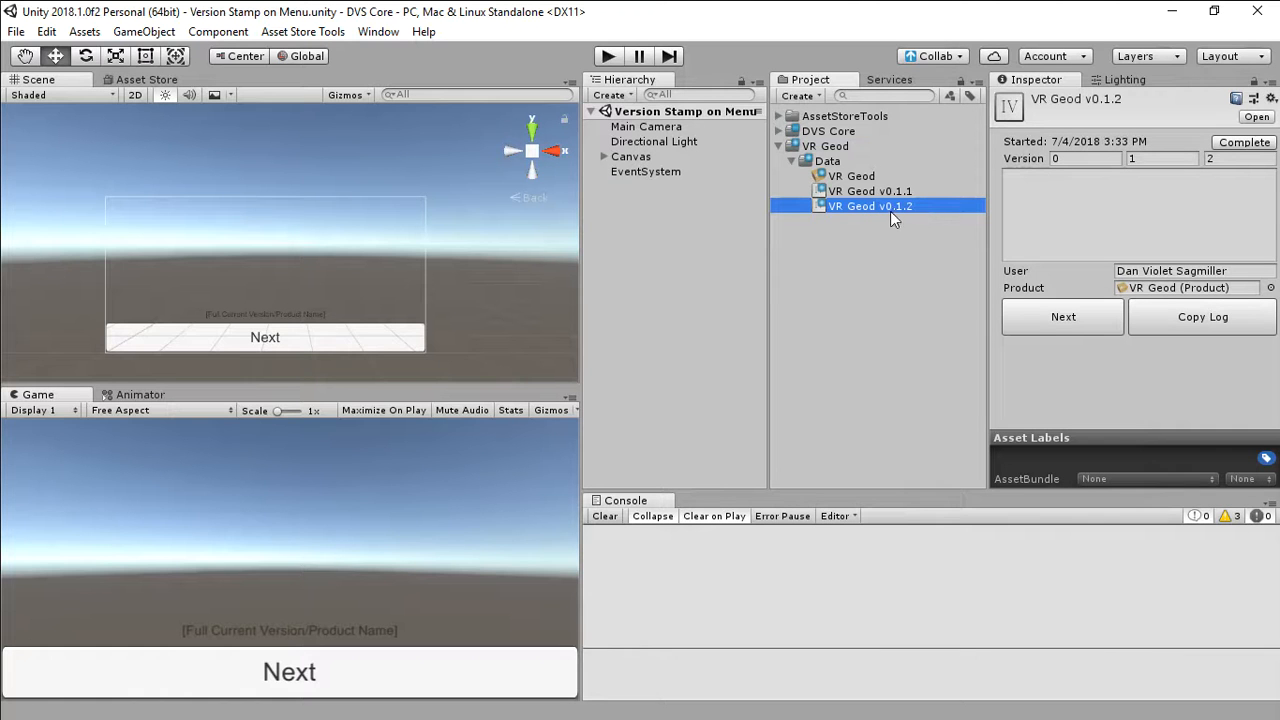
pyautogui.click(849, 177)
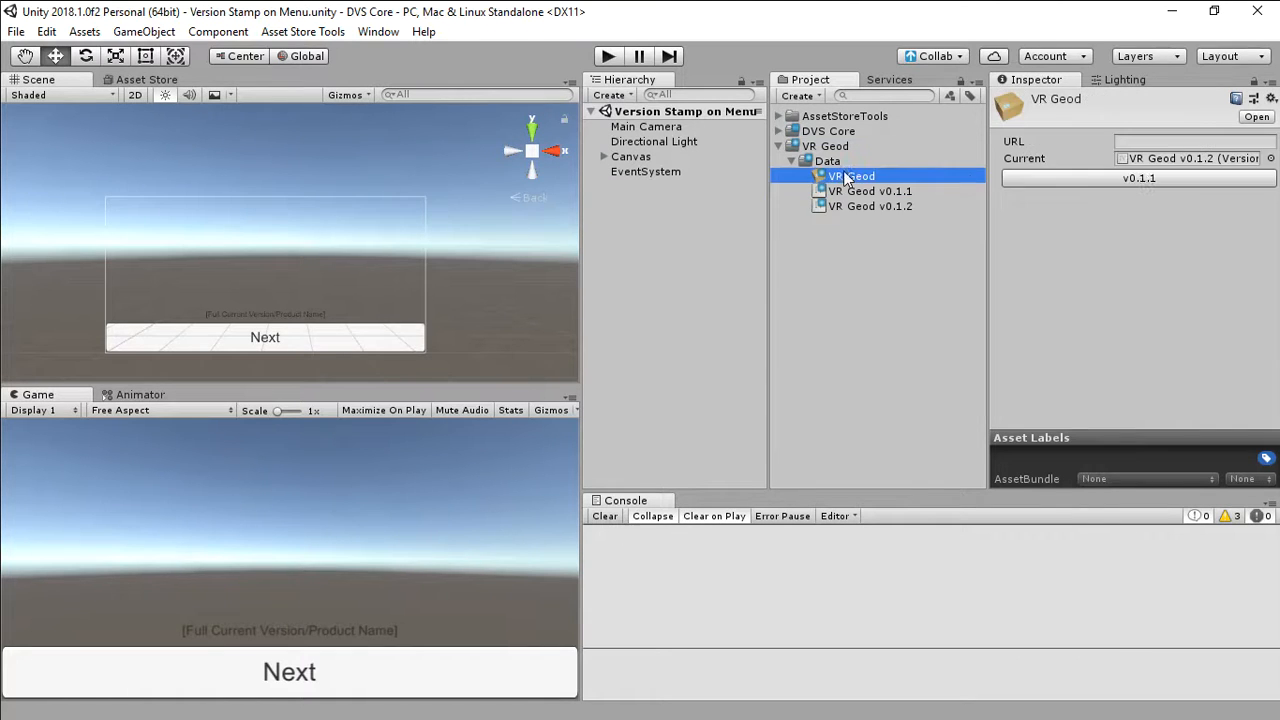
# - Assign the VR Geod product to the Ui Text Version component of the Version Stamp UI Prefab inside the Canvas Panel
pyautogui.keyDown('alt'); pyautogui.click(779, 132); pyautogui.keyUp('alt')
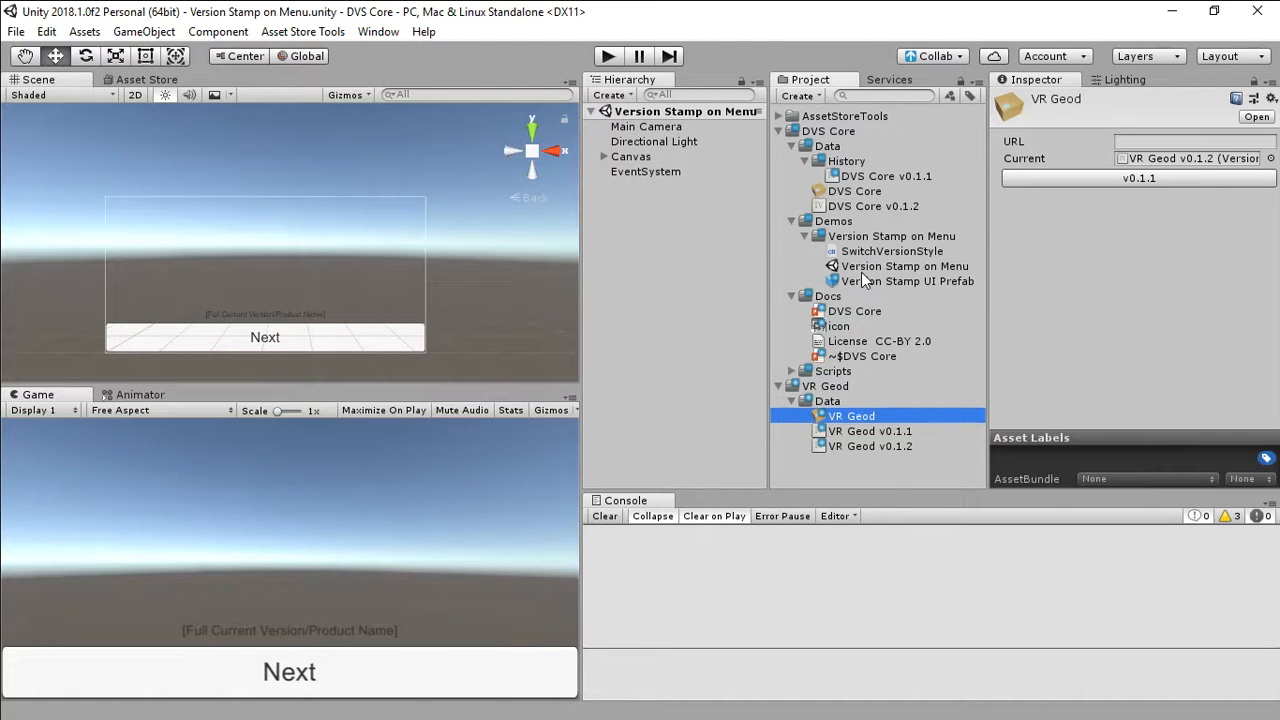
pyautogui.click(604, 158)
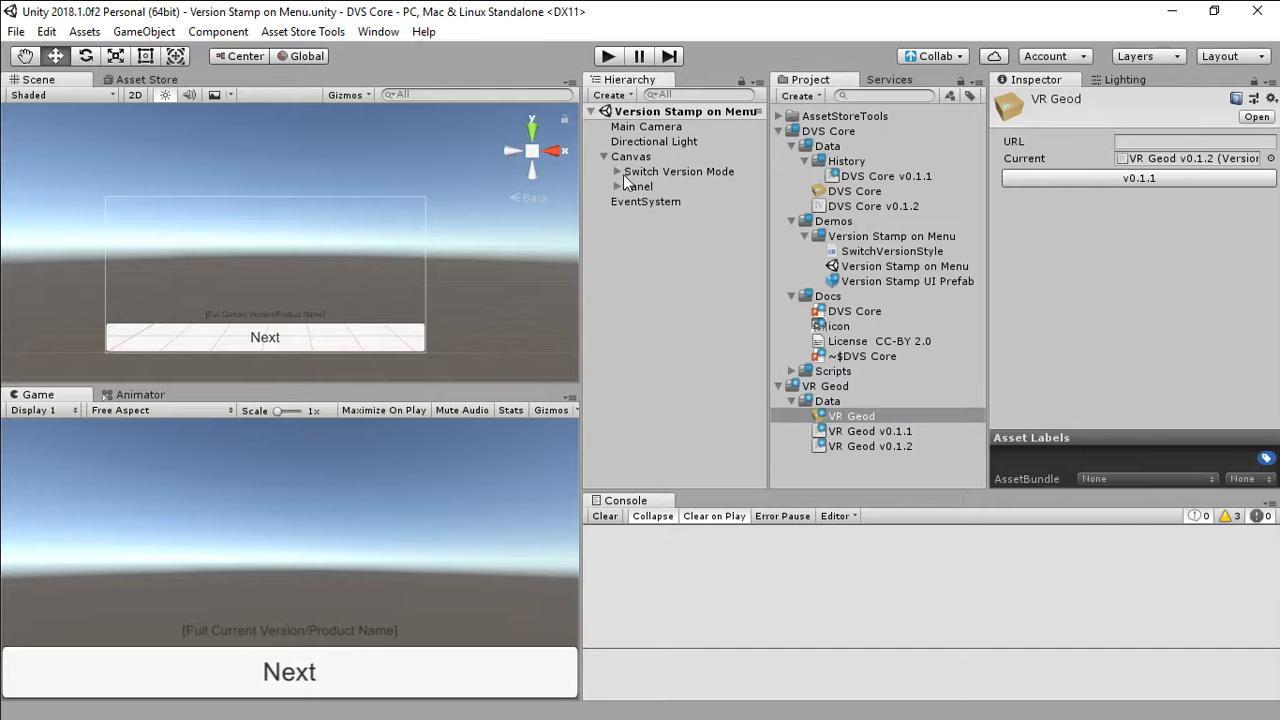
pyautogui.click(617, 186)
pyautogui.click(665, 202)
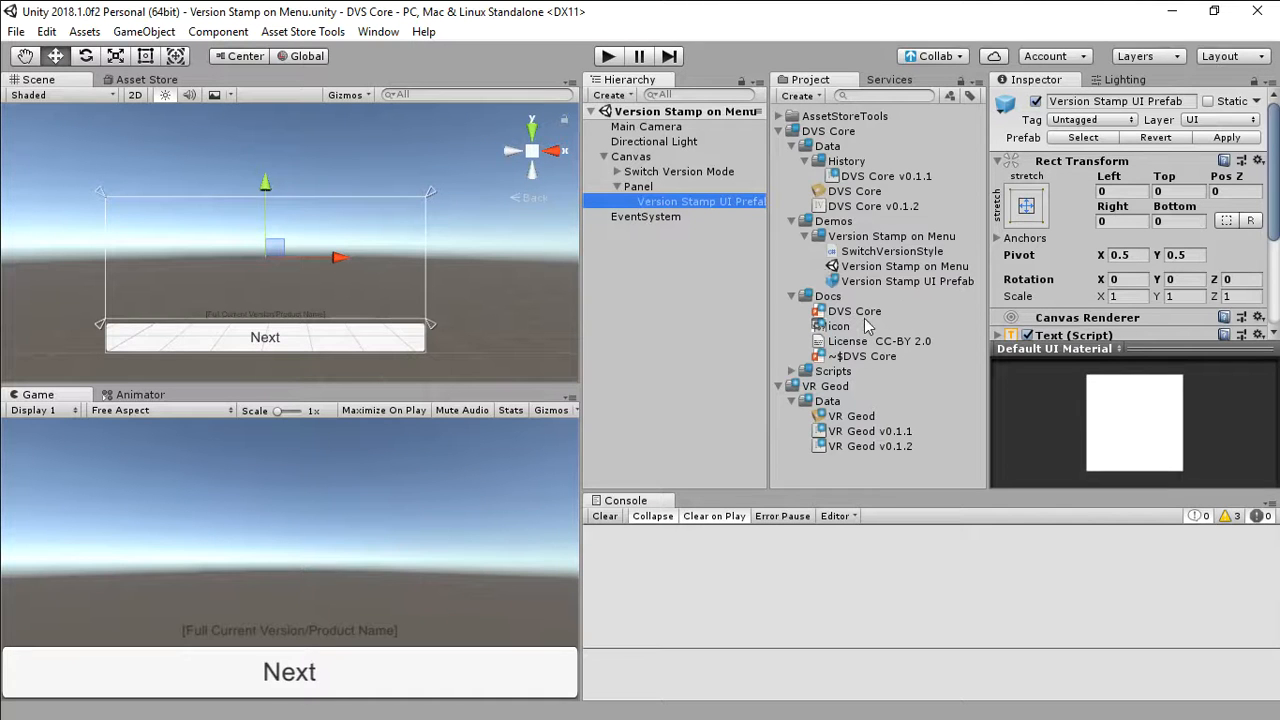
pyautogui.scroll(-3, 1098, 265)
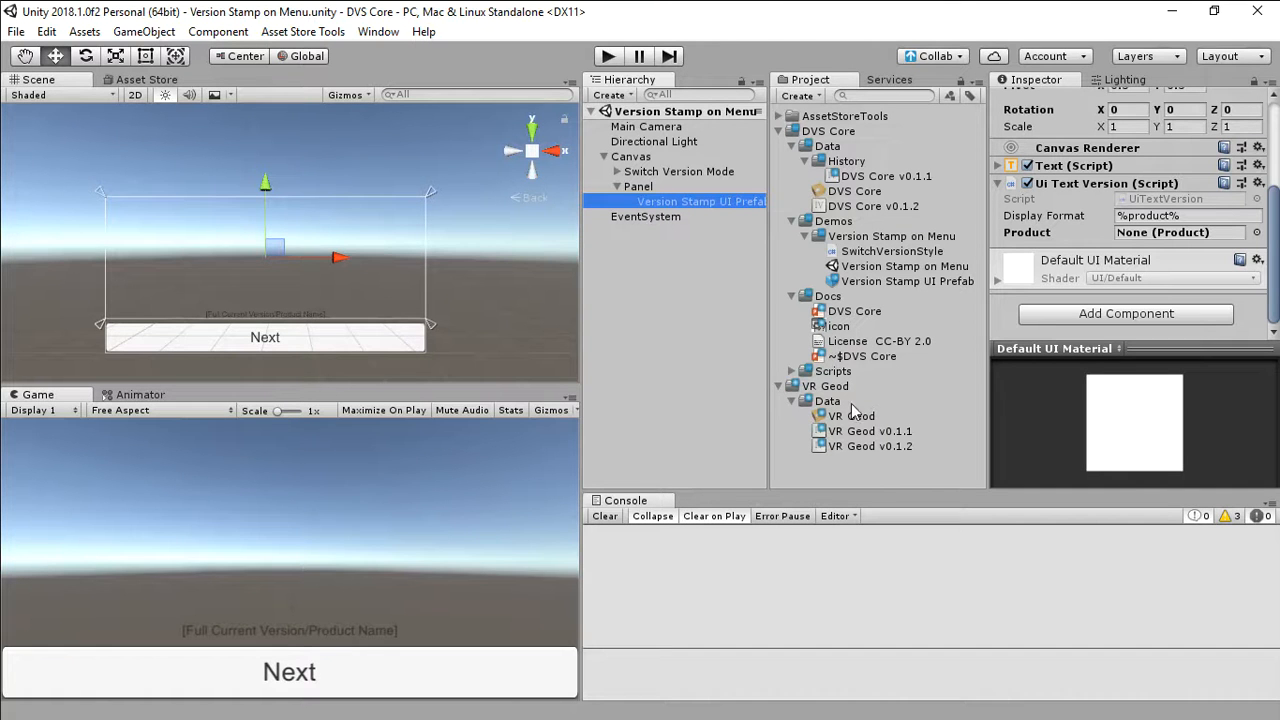
pyautogui.moveTo(852, 416); pyautogui.dragTo(1155, 236)
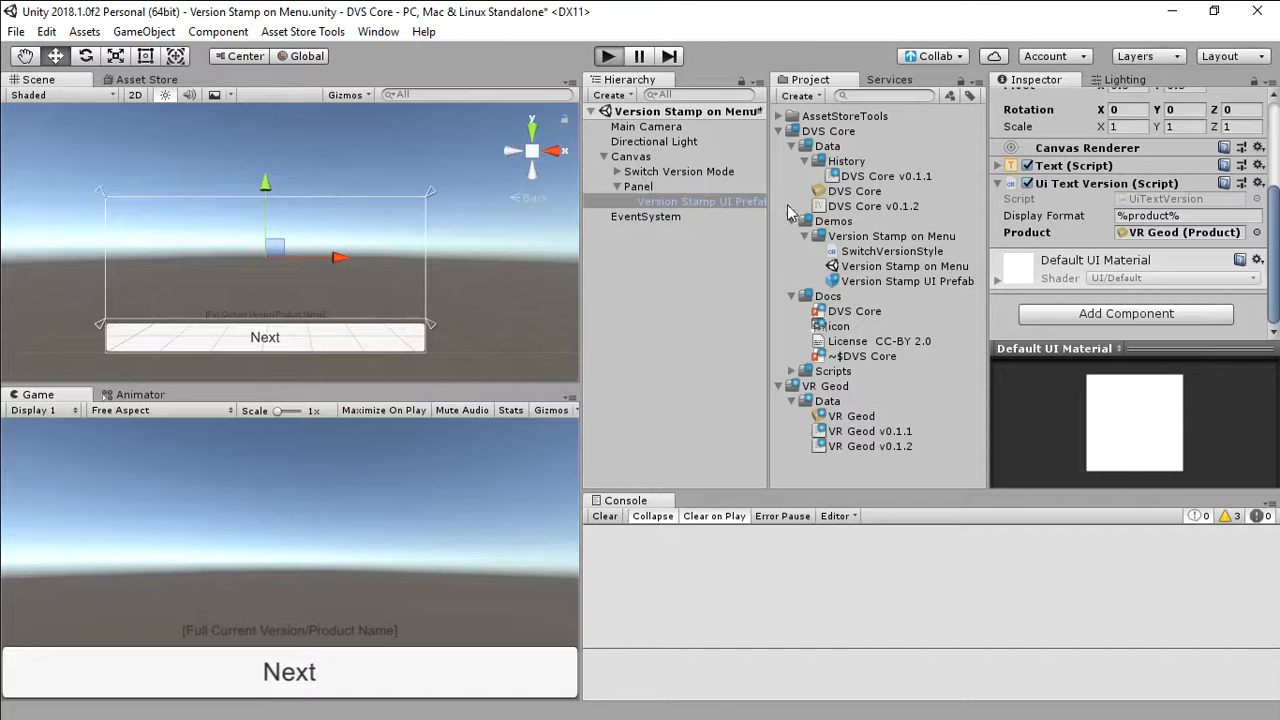
# - Run the scene and cycle through all four version stamp display formats
pyautogui.hotkey('ctrl', 'p')
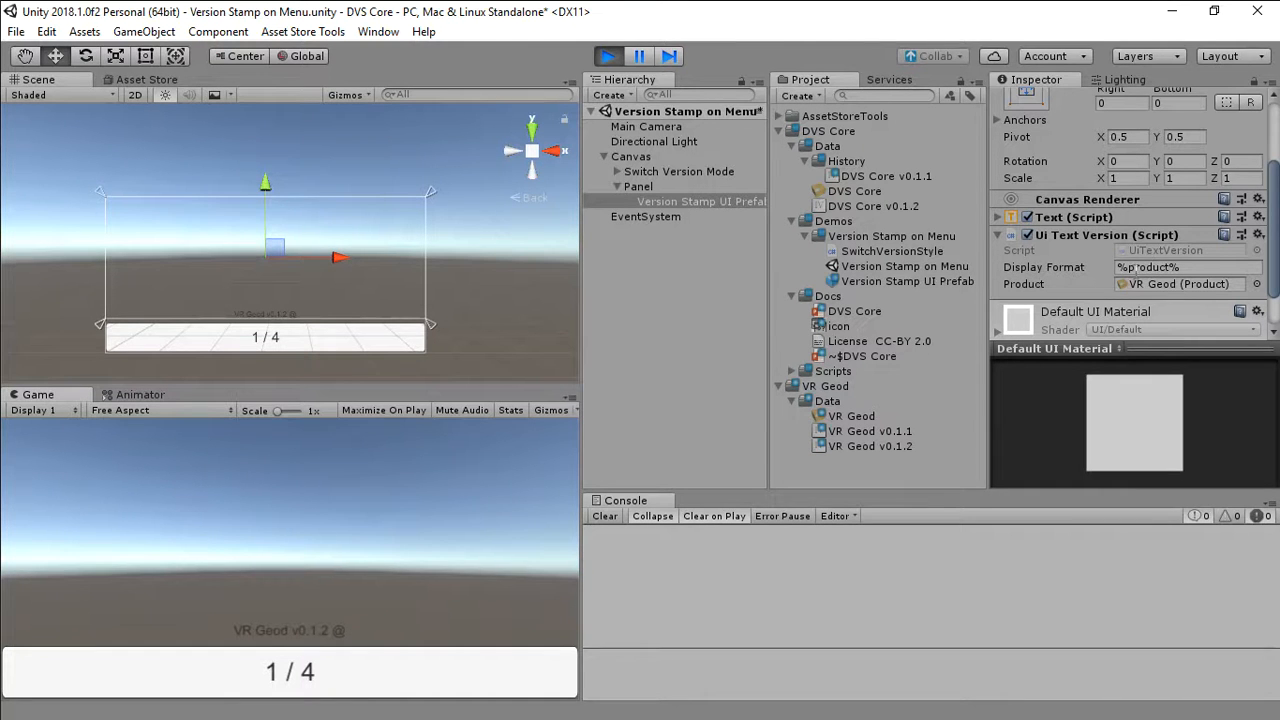
pyautogui.click(289, 668)
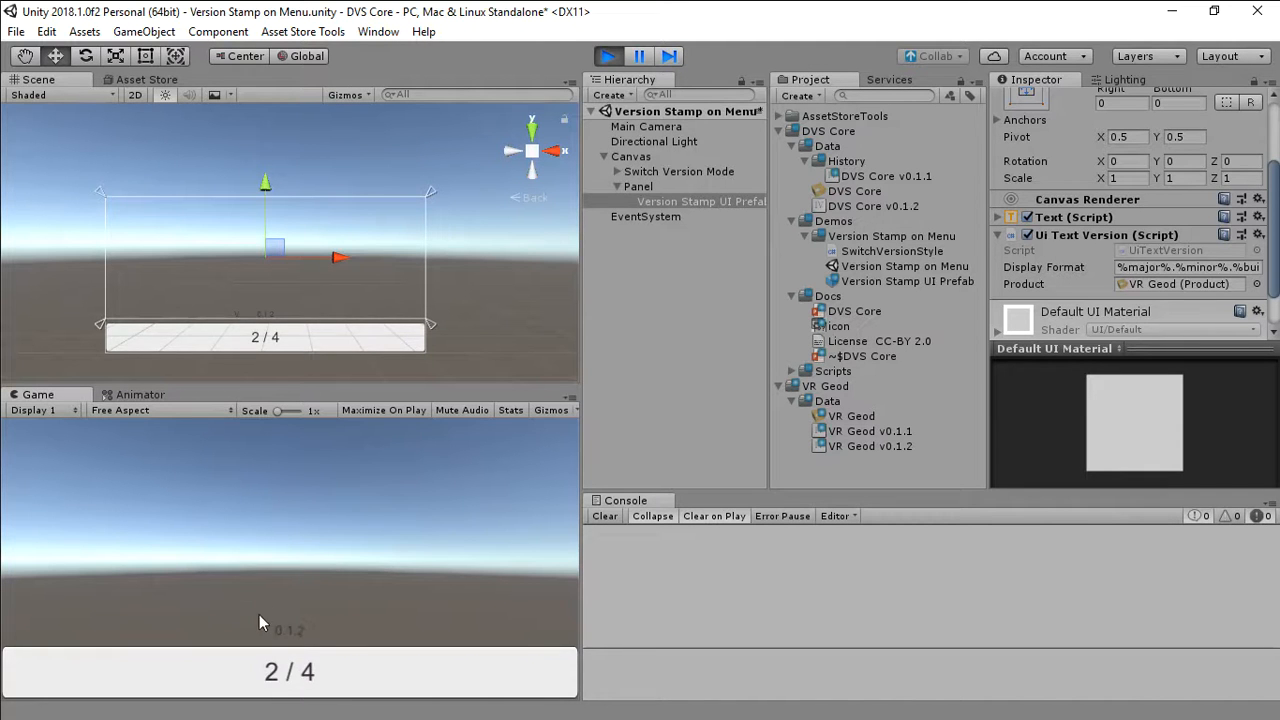
pyautogui.click(314, 668)
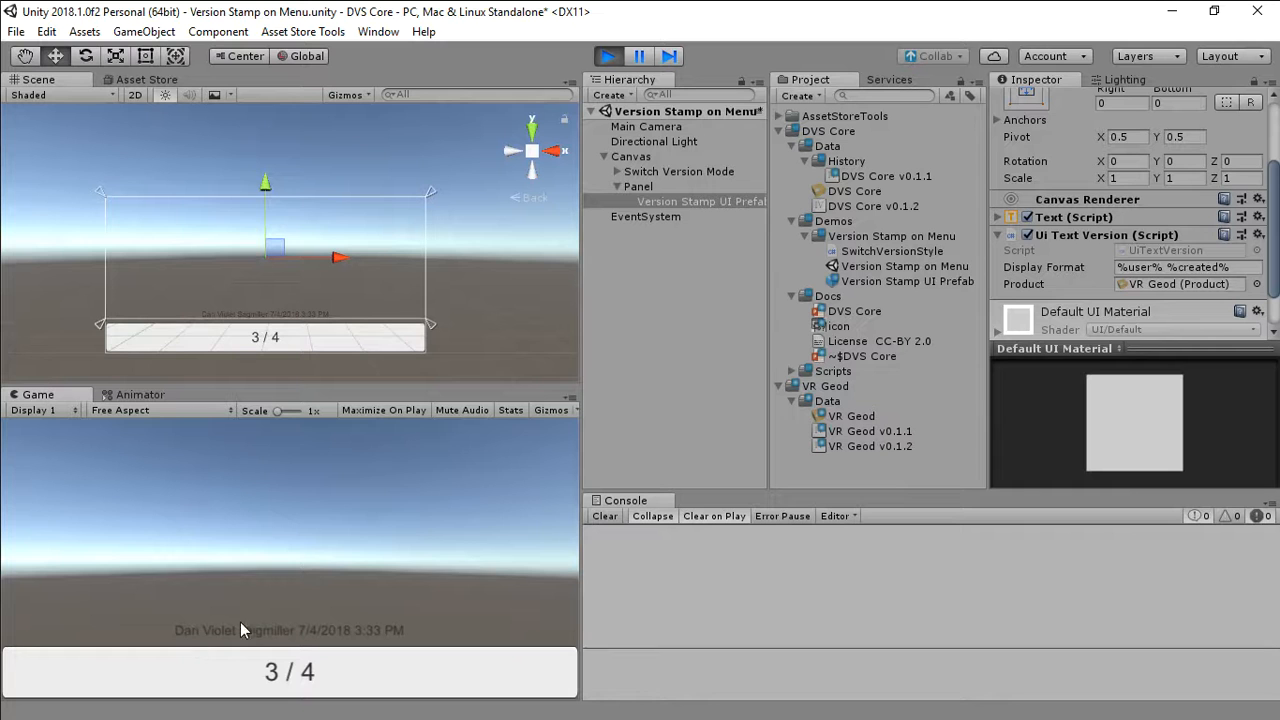
pyautogui.click(316, 668)
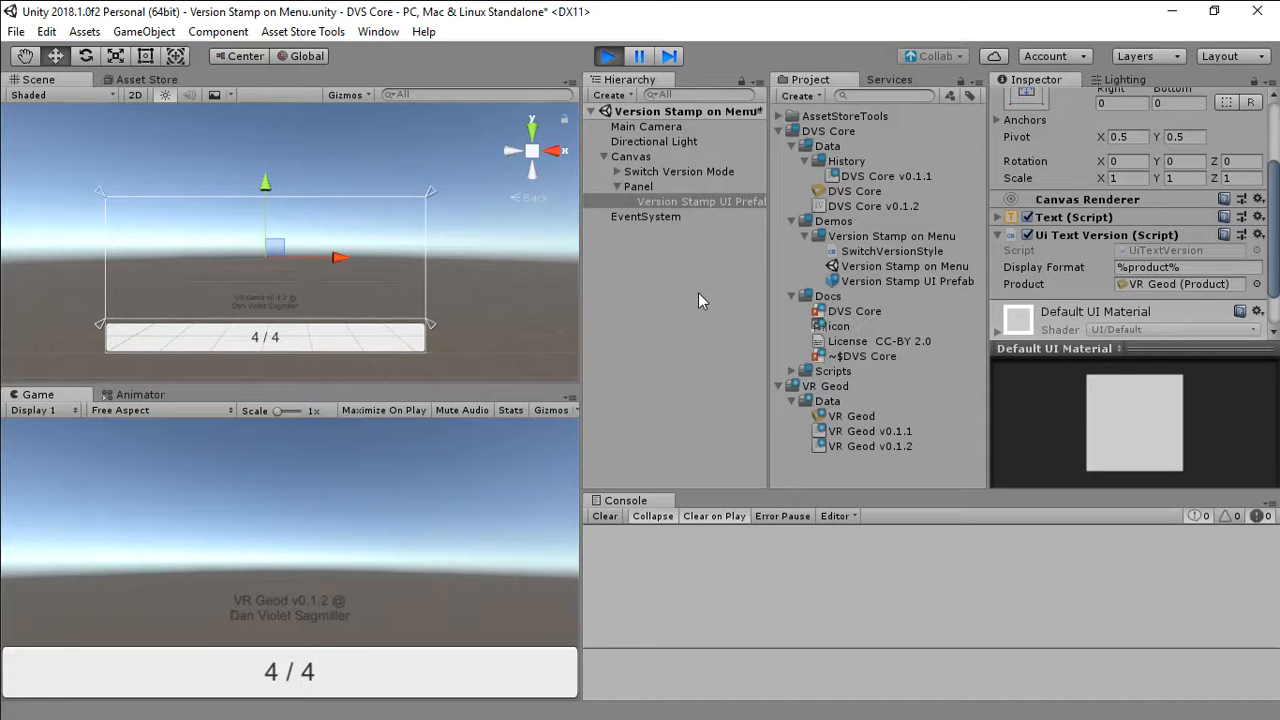
# - Fill the notes of VR Geod v0.1.2 with seven lines of placeholder text starting with "fghdfghdfghdfghdfghdfgh"
pyautogui.click(857, 447)
pyautogui.click(1055, 190)
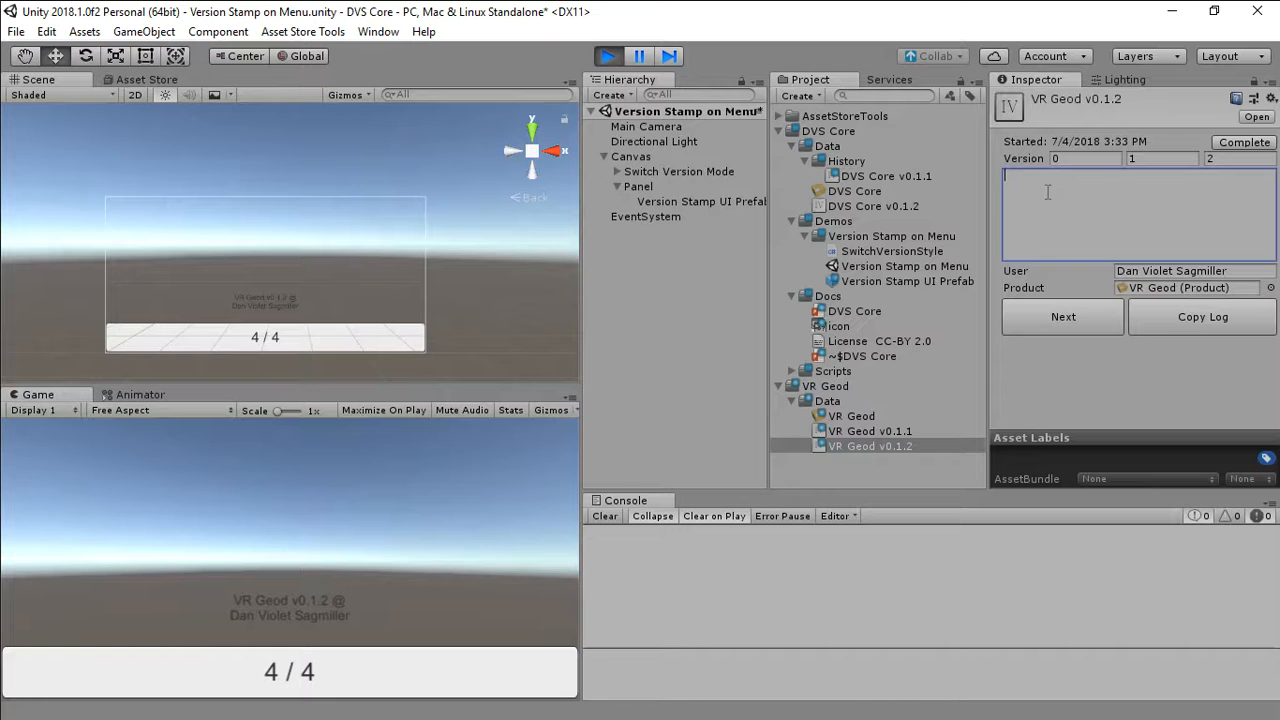
pyautogui.write('fghdfghdfghdfghdfghdfgh dfg hd fgh d fgh dfgh')
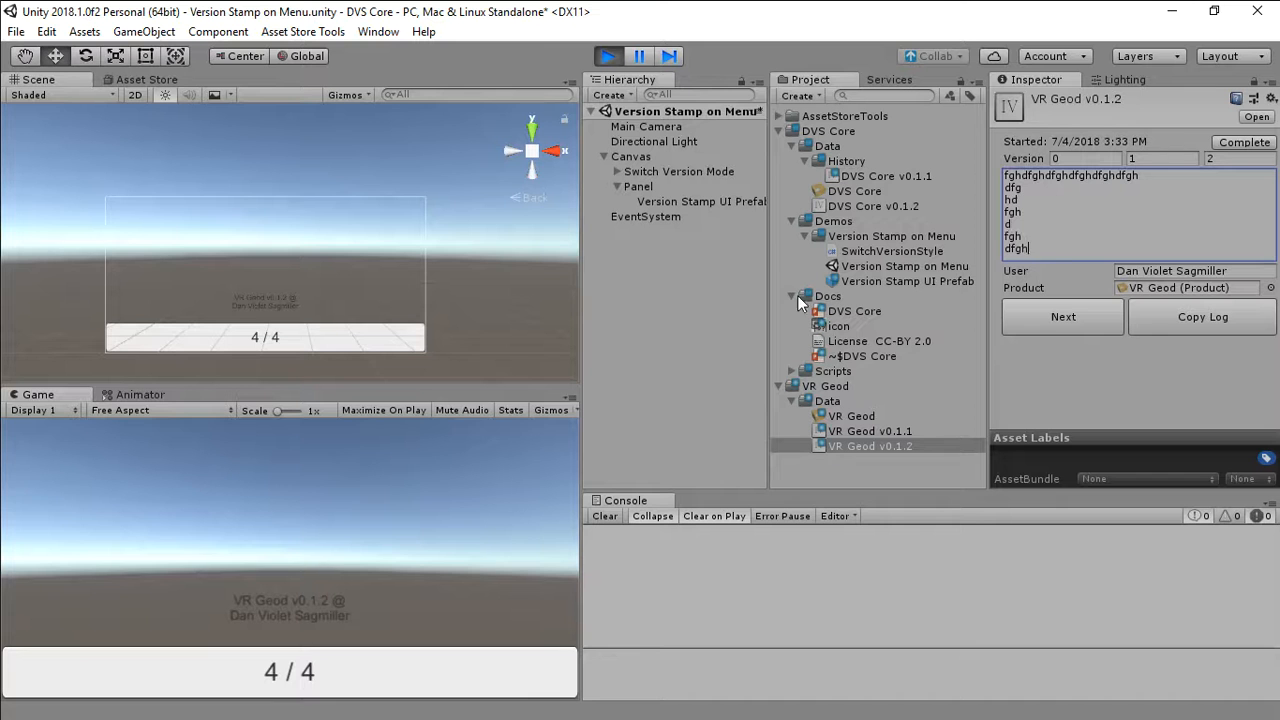
# - Cycle the running scene's stamp round to the fourth display format to check the new notes, and stop playback
pyautogui.click(310, 672)
pyautogui.click(310, 672)
pyautogui.click(310, 672)
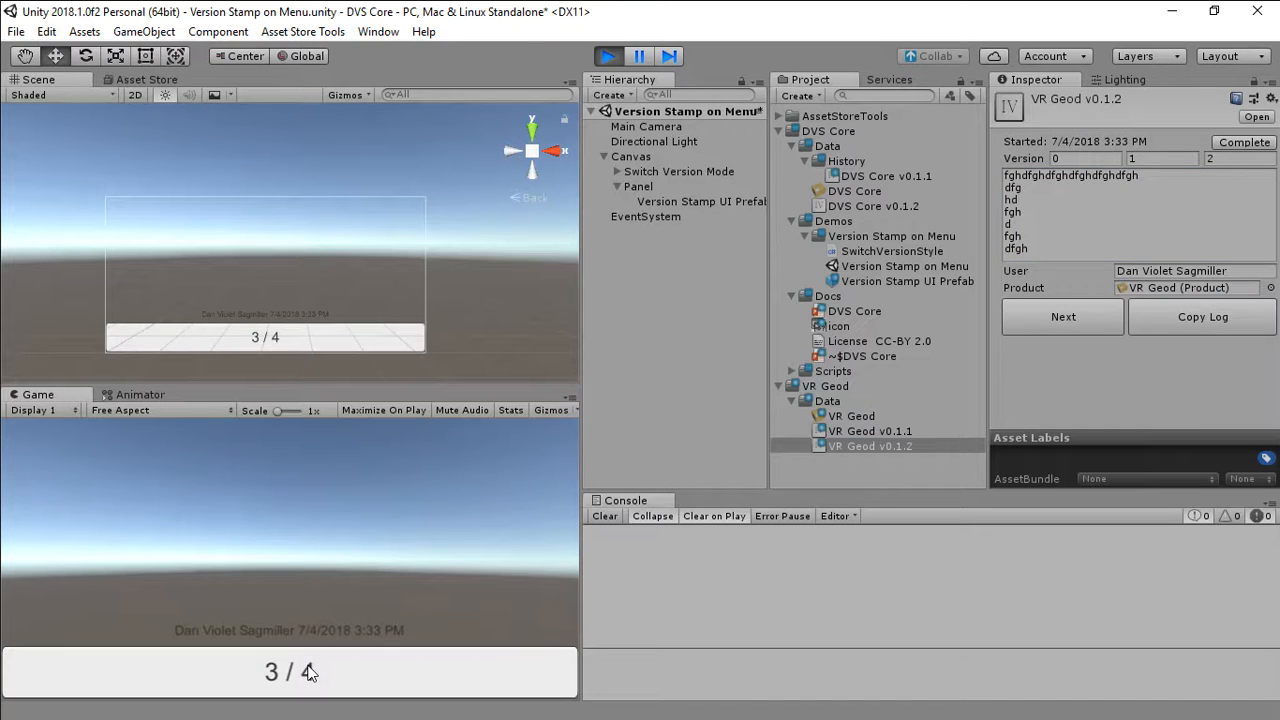
pyautogui.click(310, 672)
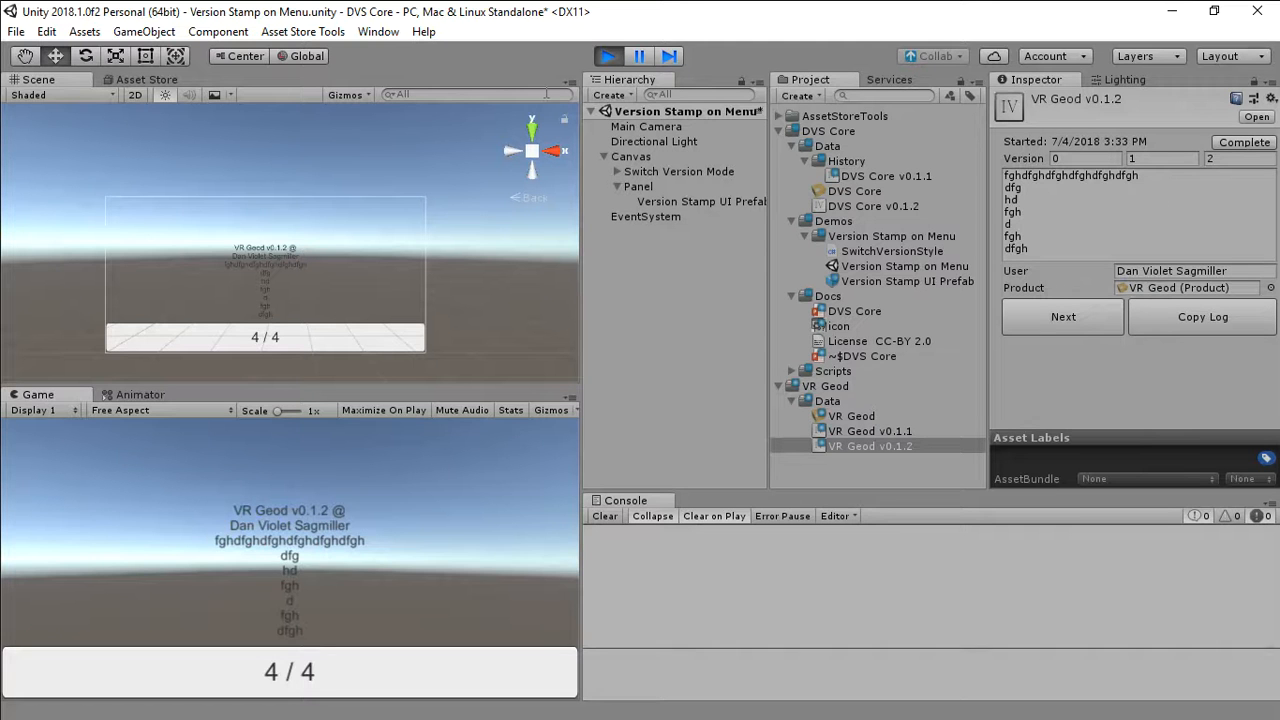
pyautogui.click(608, 56)
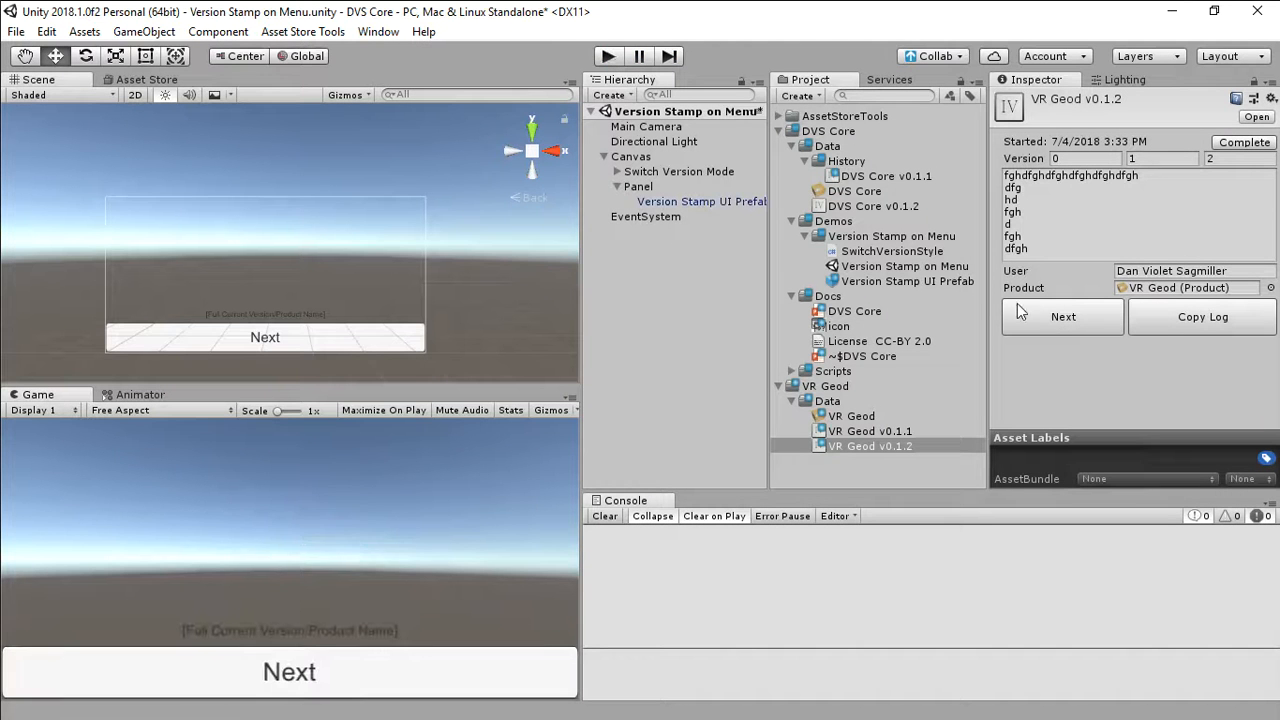
# - Review the display format and product settings in the Ui Text Version component of the Panel's version stamp
pyautogui.click(650, 204)
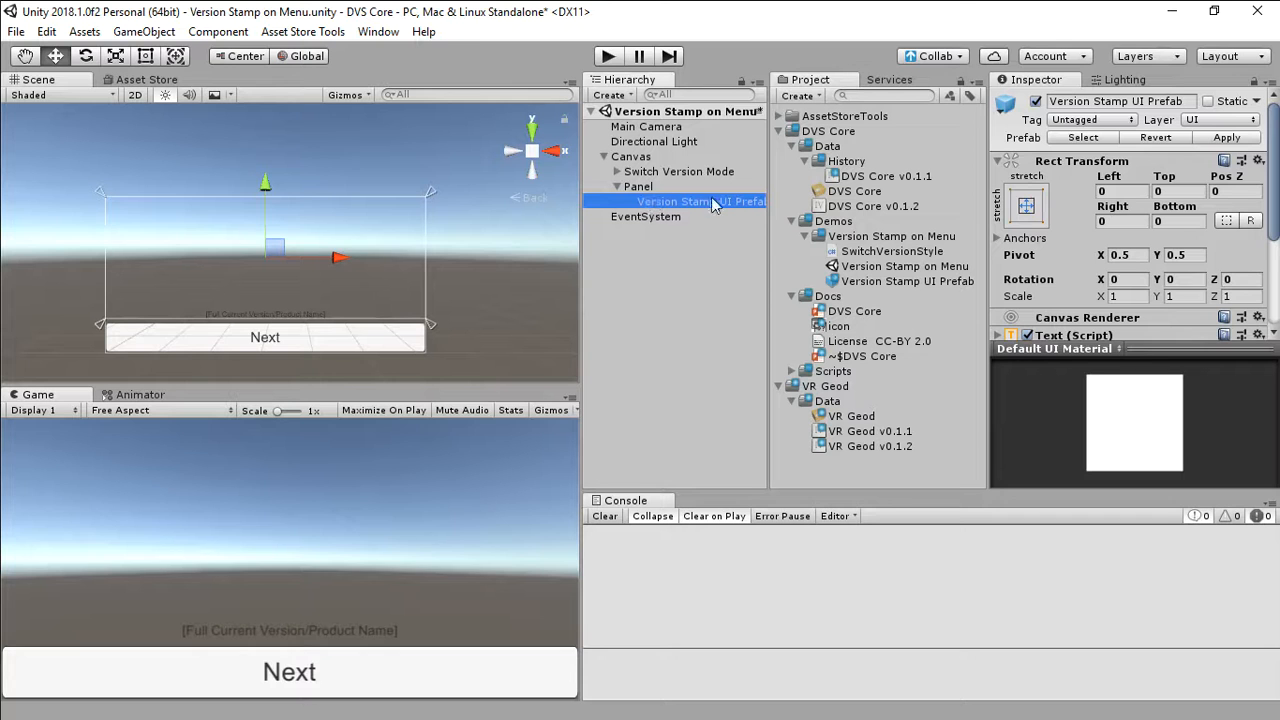
pyautogui.scroll(-5, 1090, 302)
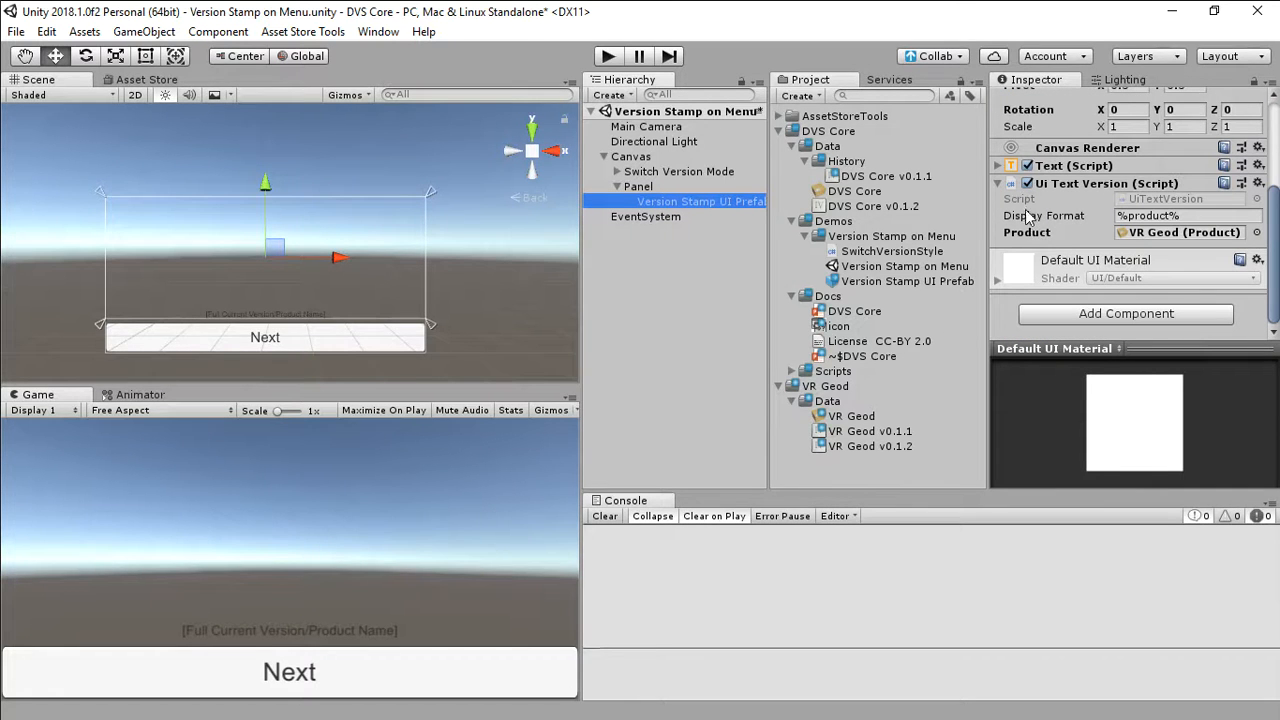
pyautogui.moveTo(1030, 220)
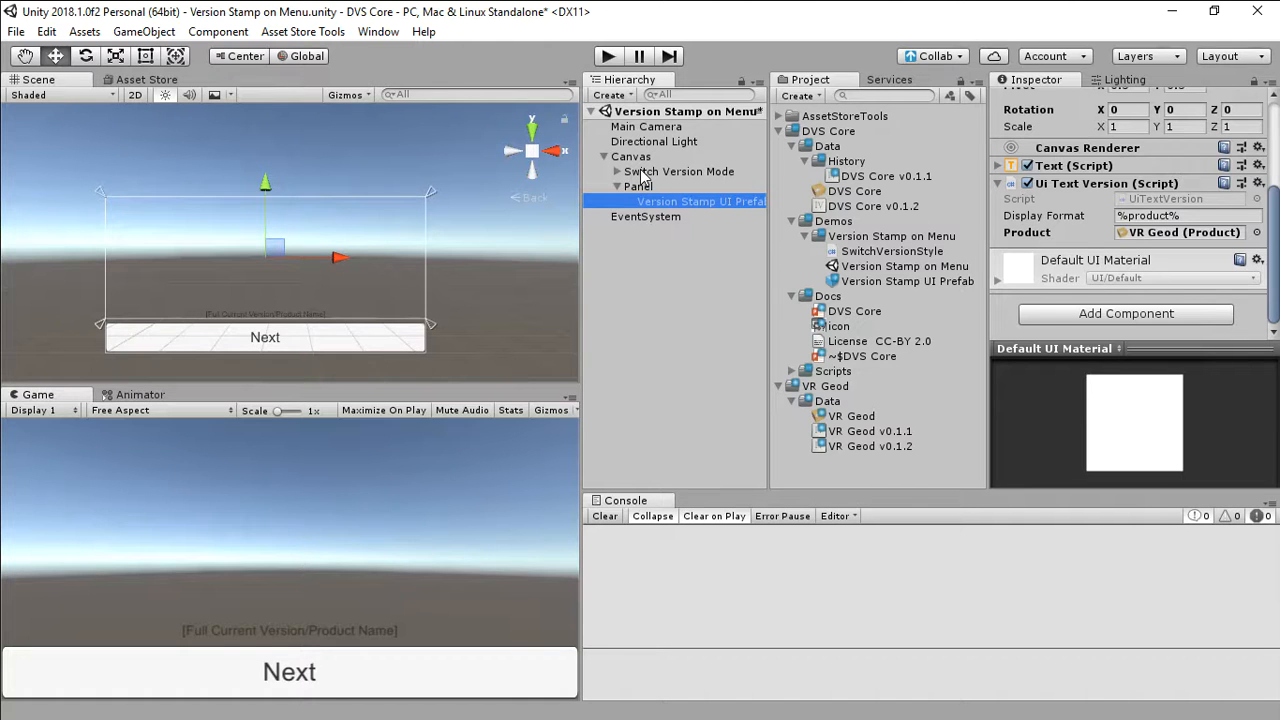
pyautogui.moveTo(905, 282); pyautogui.dragTo(273, 283)
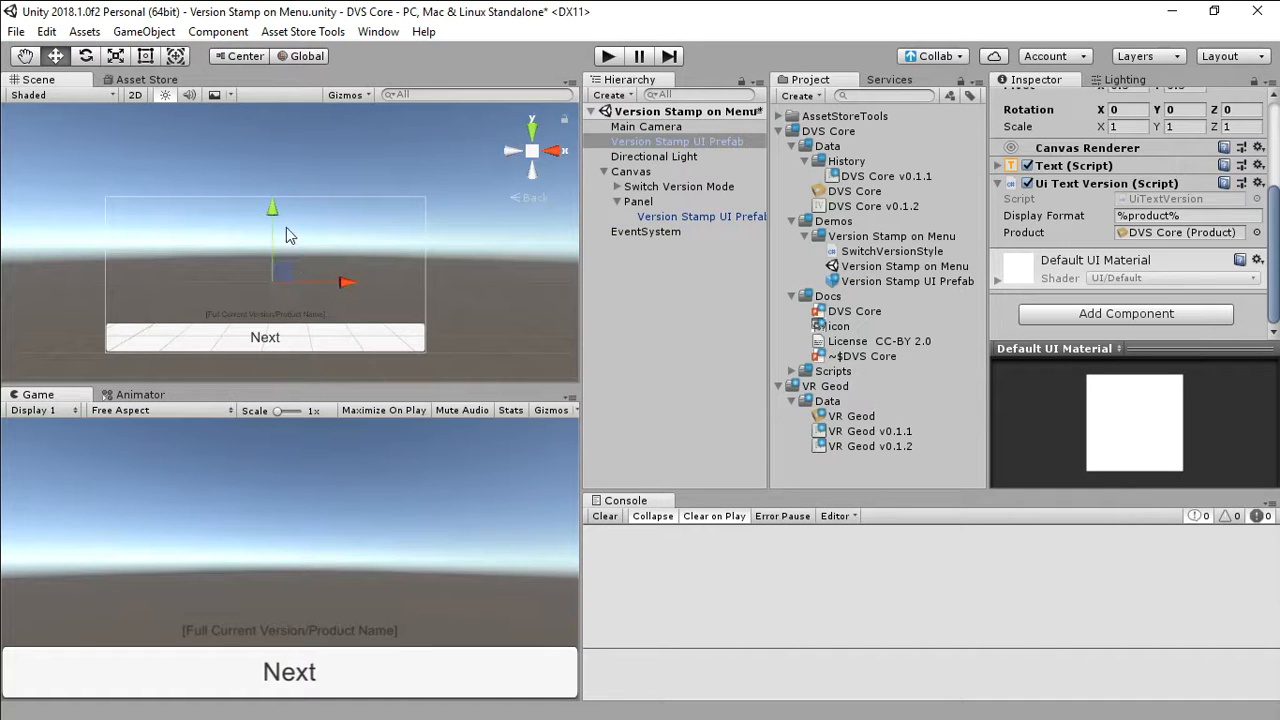
pyautogui.moveTo(285, 215); pyautogui.dragTo(270, 171)
pyautogui.click(687, 141)
pyautogui.press('Delete')
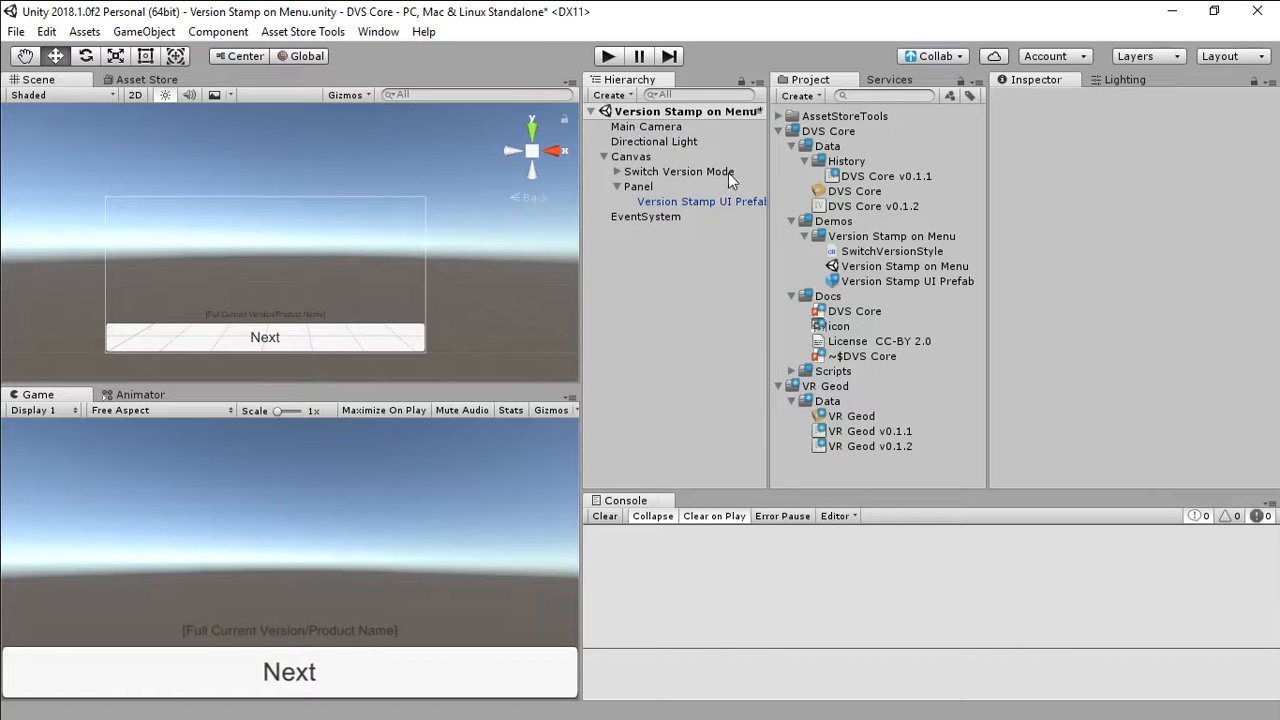
# - Add a second Version Stamp UI Prefab as a child of the Canvas Panel and run the scene
pyautogui.moveTo(855, 283); pyautogui.dragTo(637, 192)
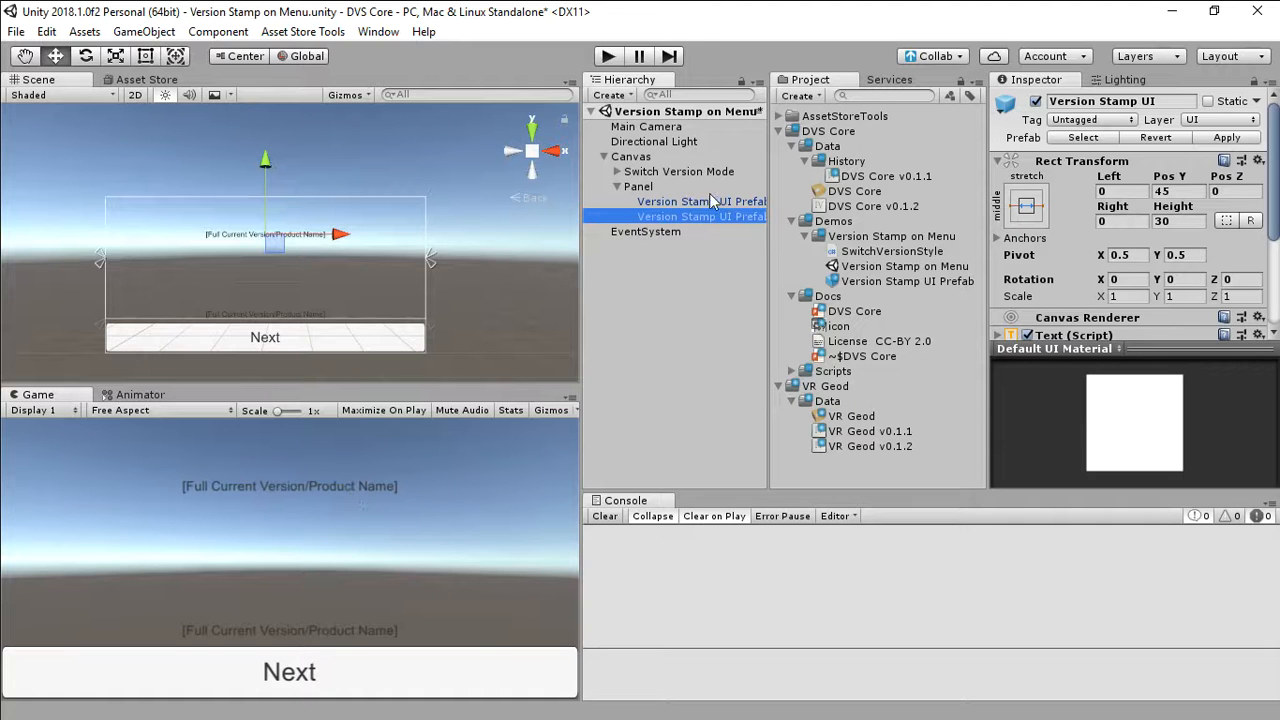
pyautogui.click(610, 58)
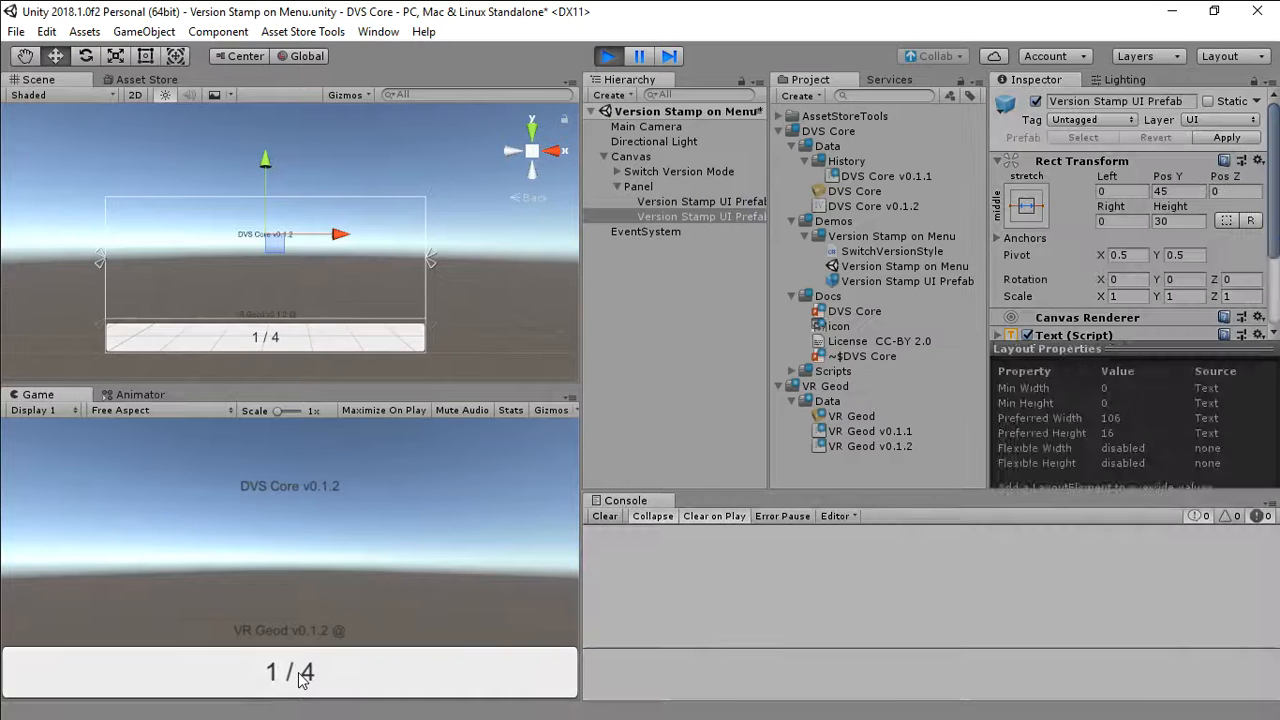
# - Cycle the running scene's lower stamp through its display formats back to the first one, and stop playback
pyautogui.click(300, 677)
pyautogui.click(300, 677)
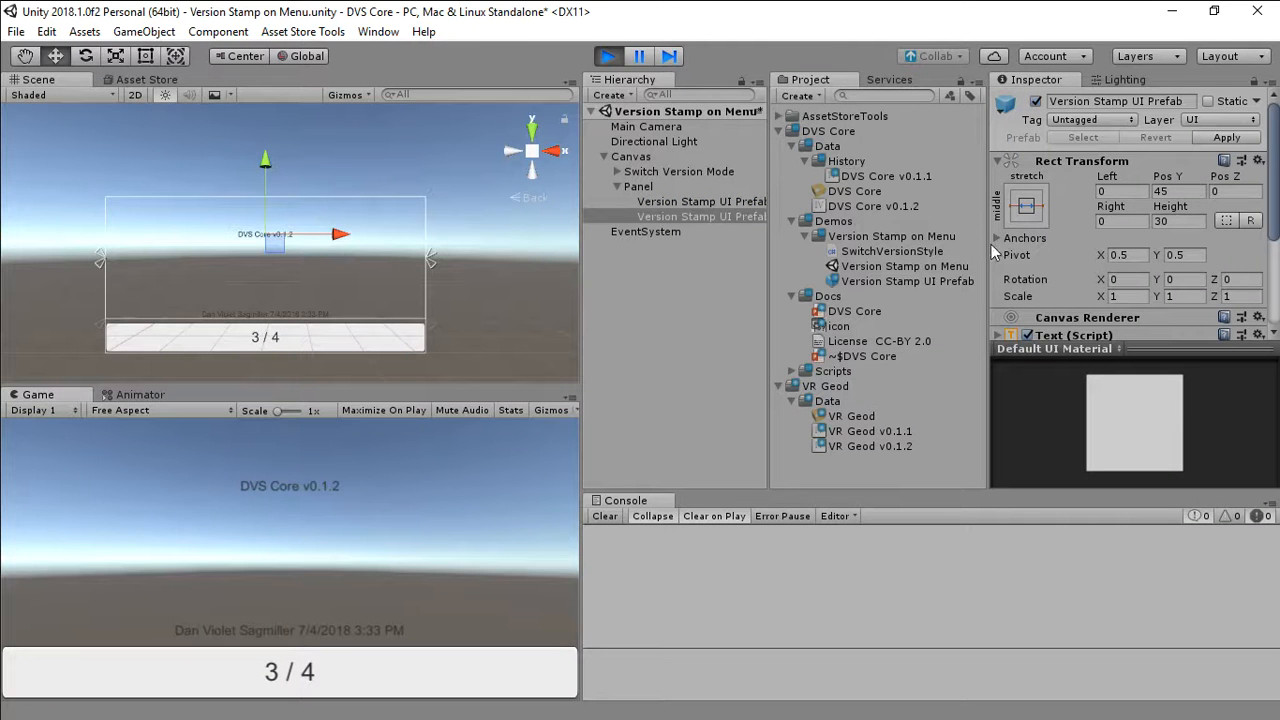
pyautogui.click(917, 280)
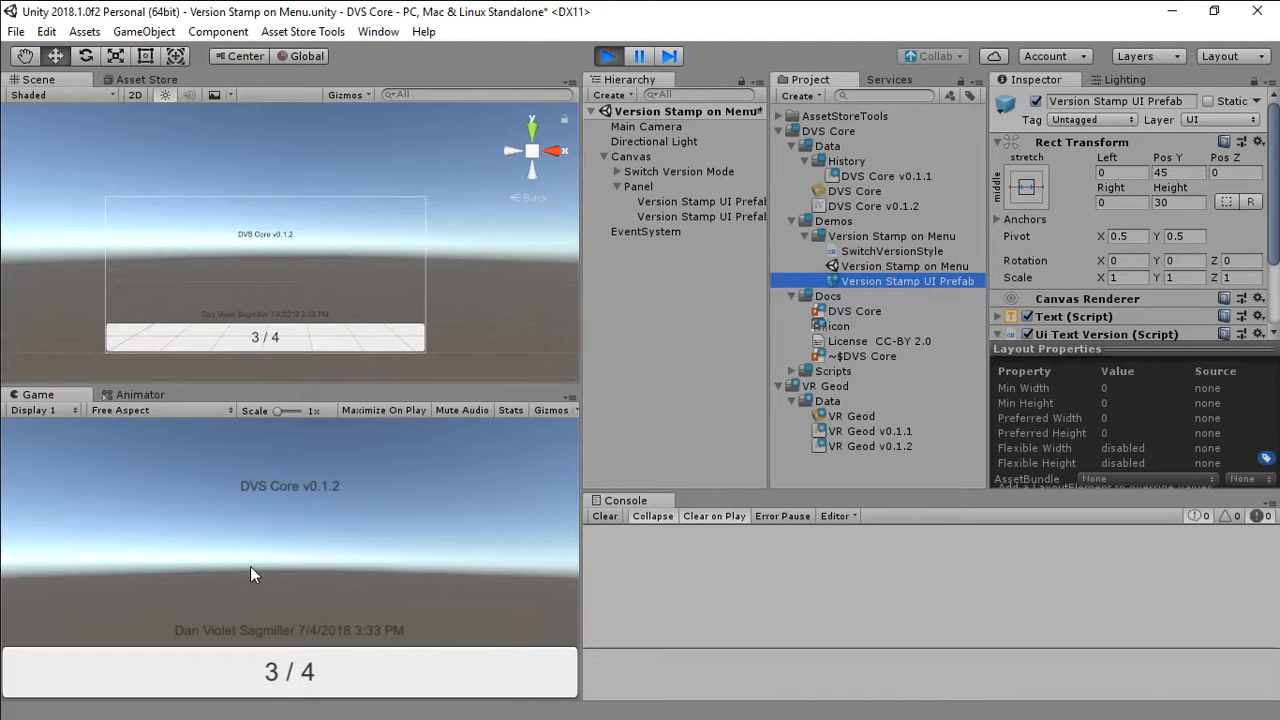
pyautogui.click(295, 672)
pyautogui.click(292, 672)
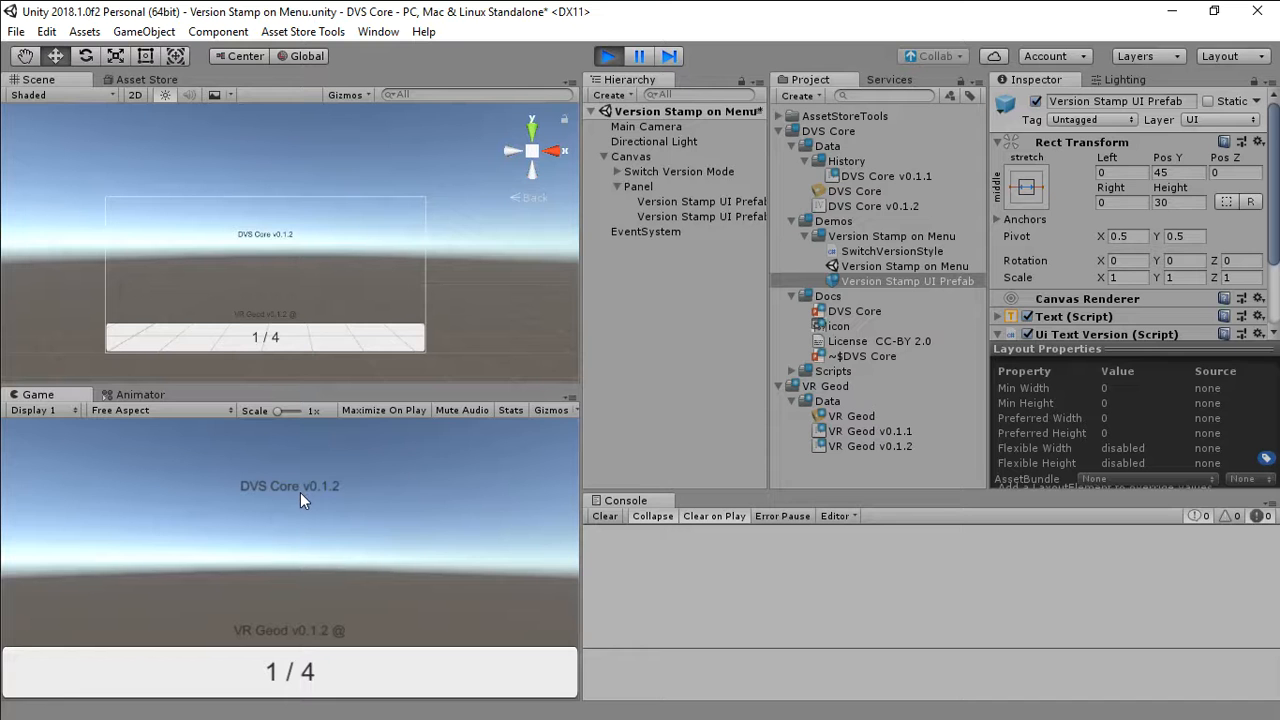
pyautogui.click(615, 55)
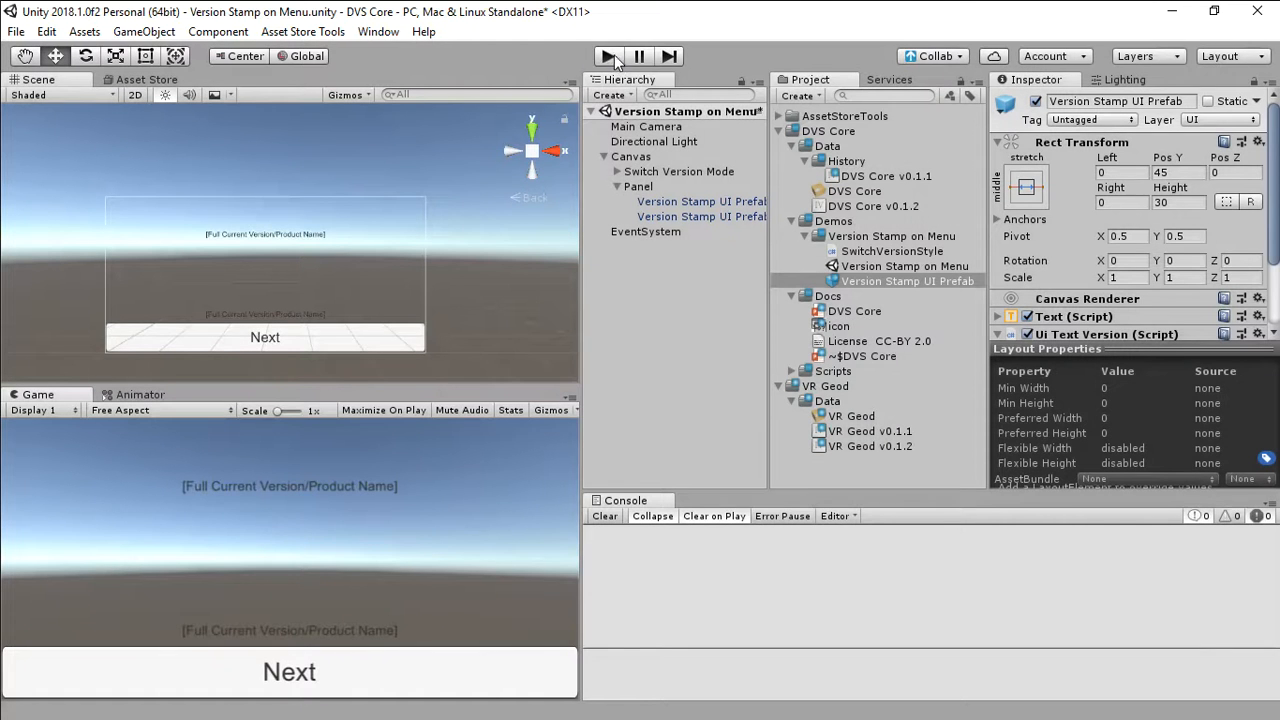
# - Advance VR Geod from v0.1.2 by three successive versions, creating v0.1.3, v0.1.4 and v0.1.5
pyautogui.click(872, 448)
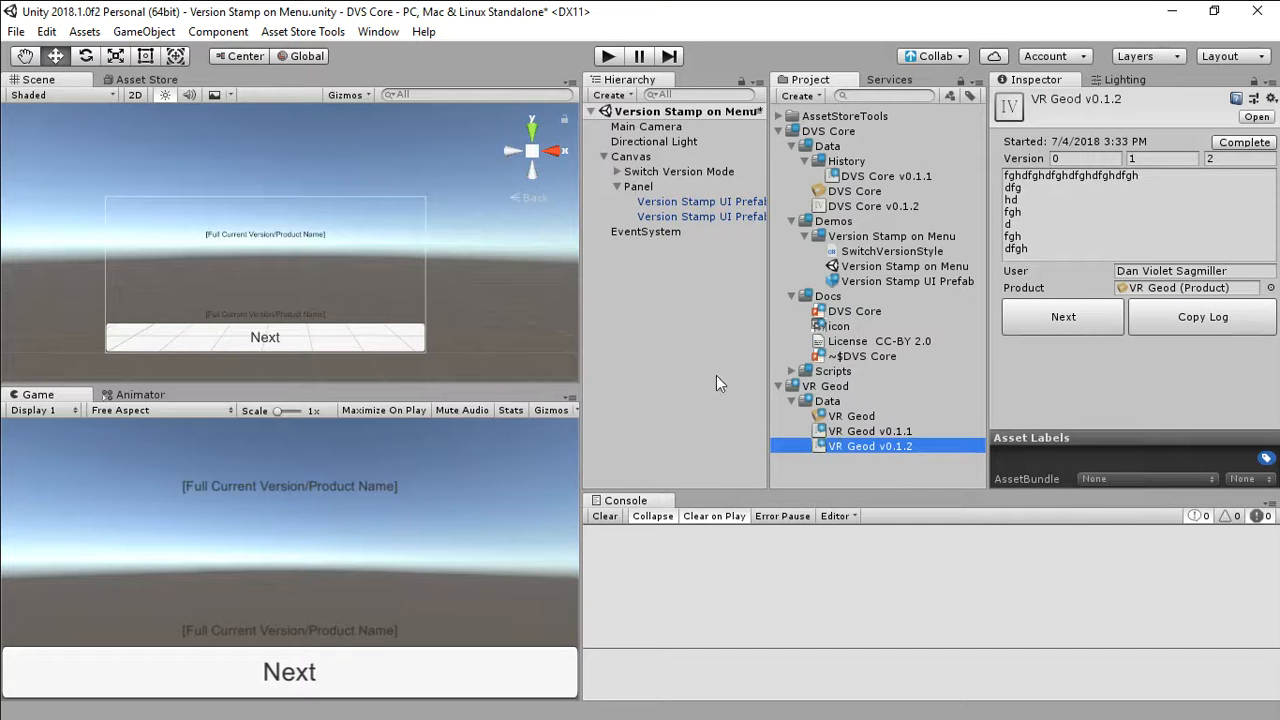
pyautogui.click(852, 449)
pyautogui.click(1059, 321)
pyautogui.click(1059, 321)
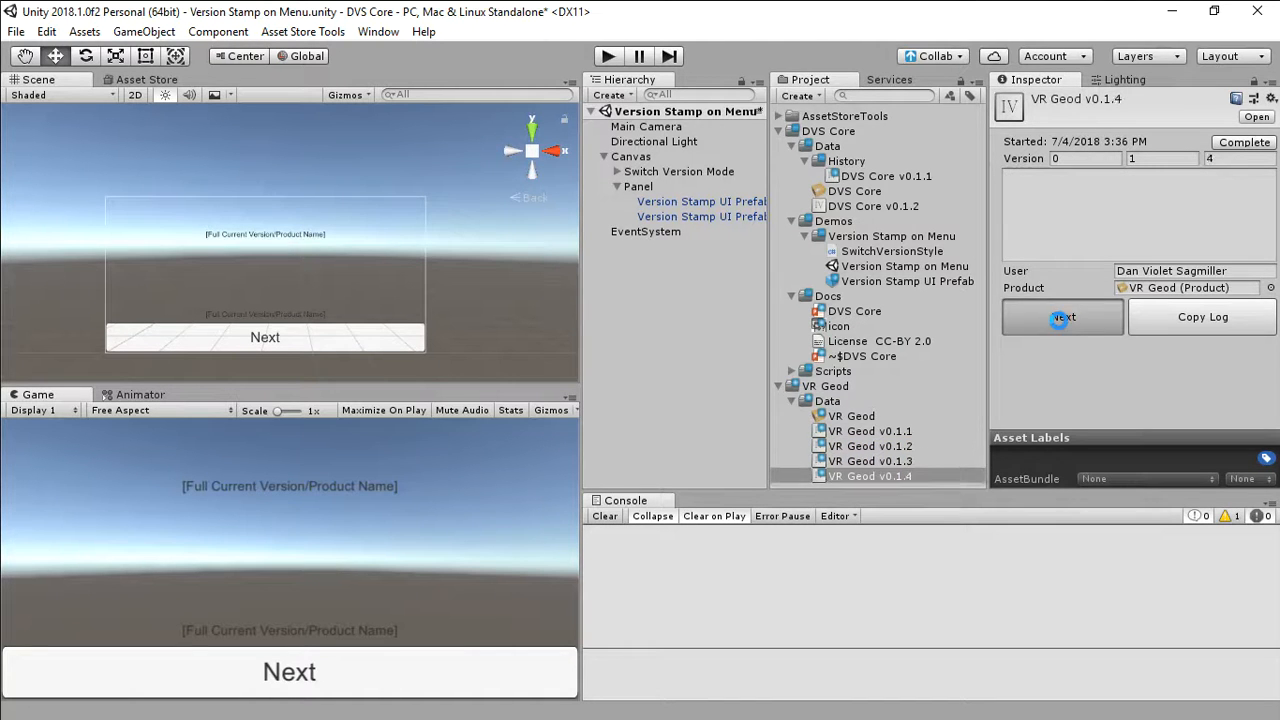
pyautogui.click(1059, 321)
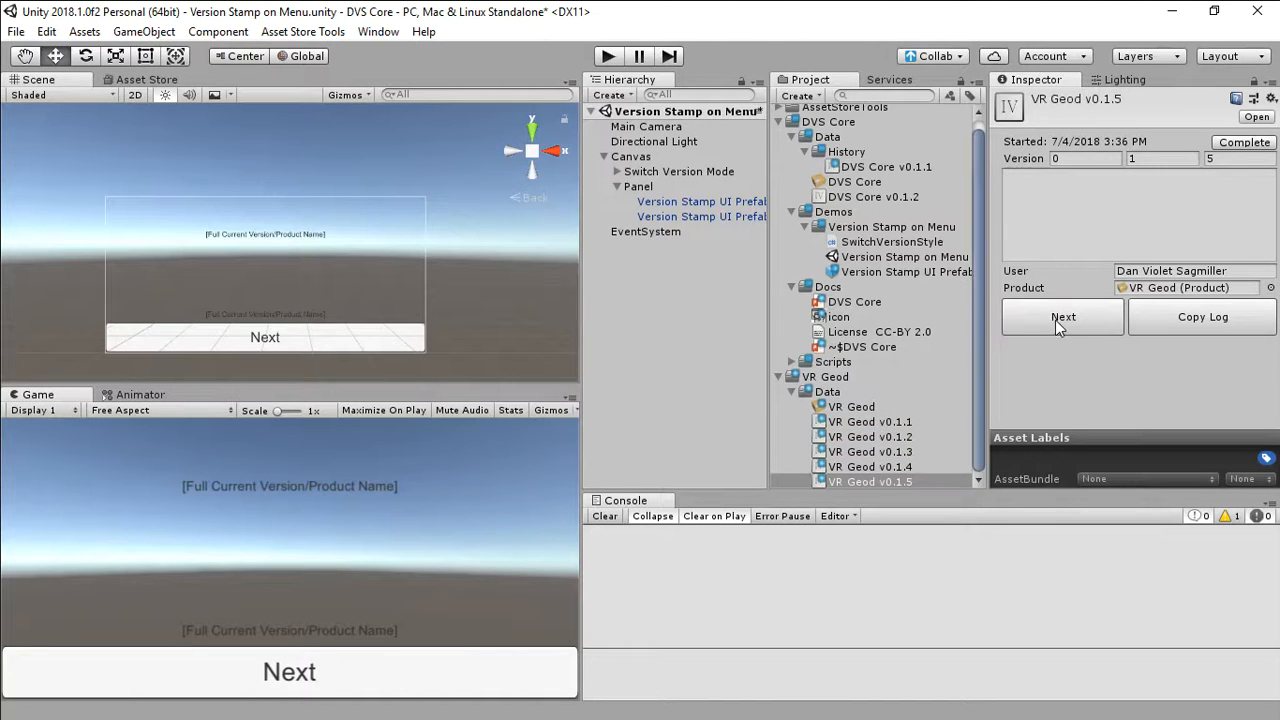
# - Create a folder named "Hisotry" inside the VR Geod Data folder
pyautogui.rightClick(832, 392)
pyautogui.moveTo(880, 312)
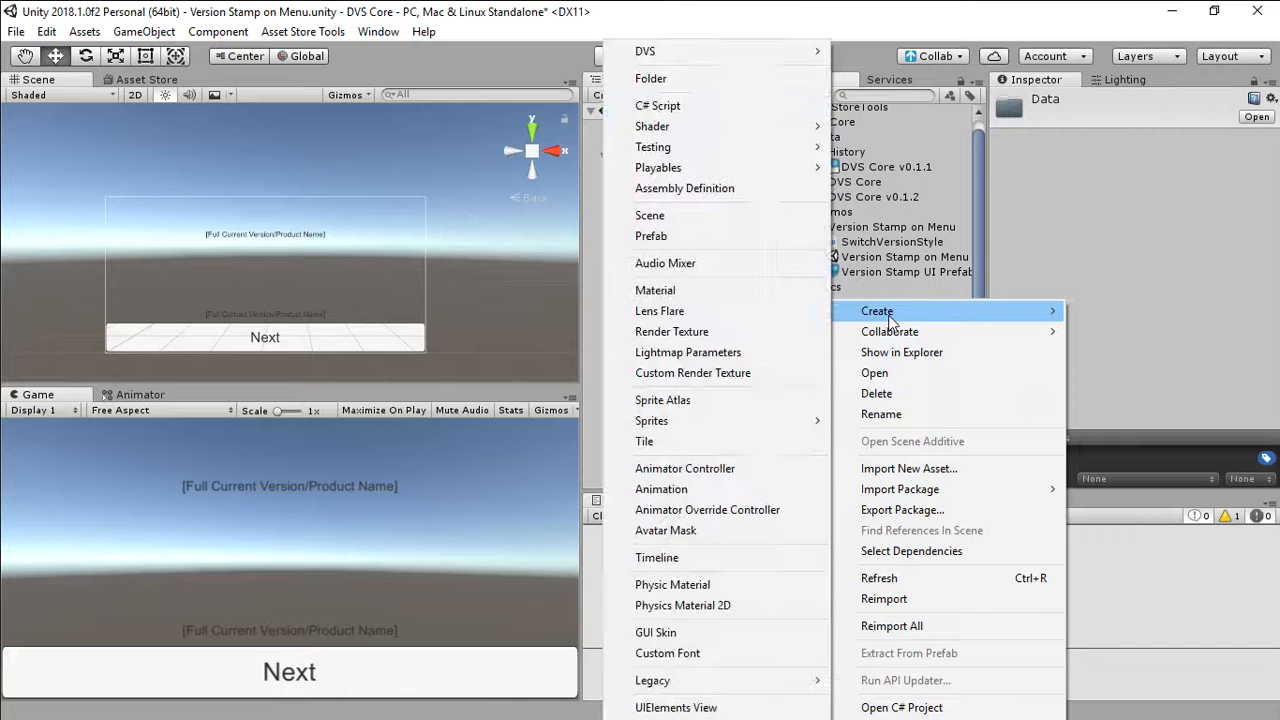
pyautogui.click(651, 78)
pyautogui.write('Hisotry')
pyautogui.press('Return')
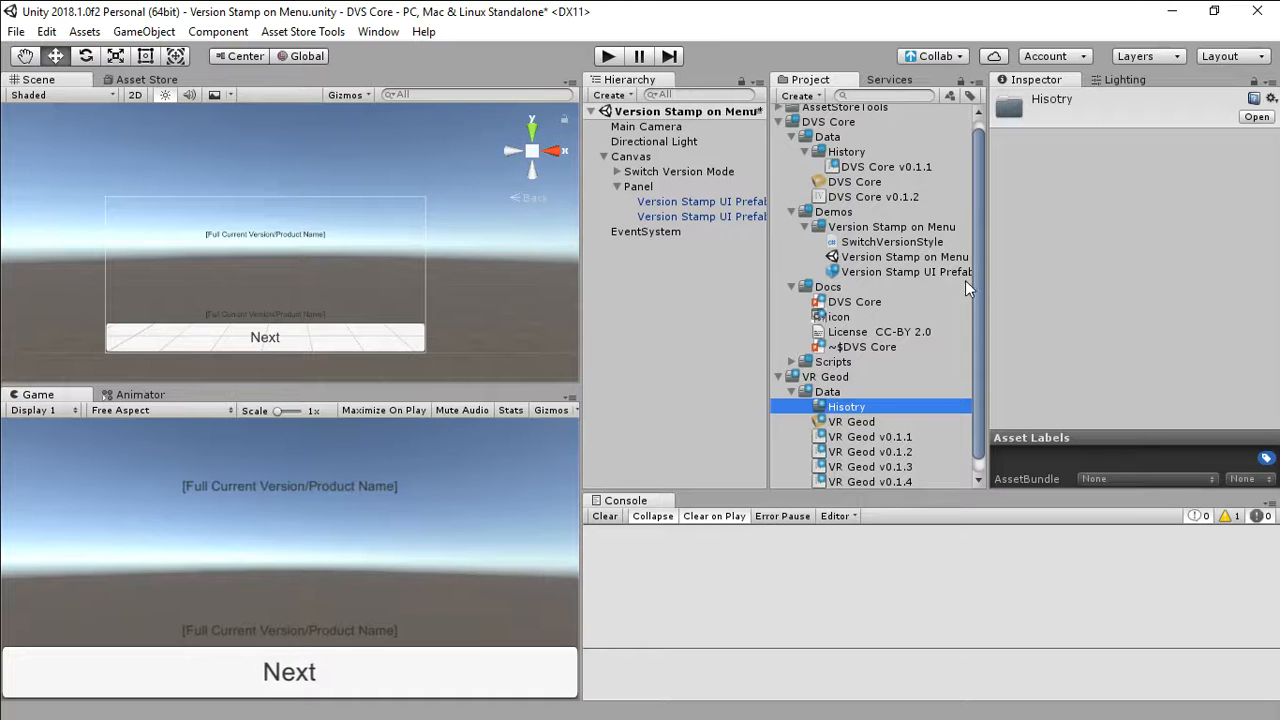
# - Rename the new folder in VR Geod's Data folder as "History"
pyautogui.click(856, 422)
pyautogui.click(857, 411)
pyautogui.click(856, 410)
pyautogui.write('History')
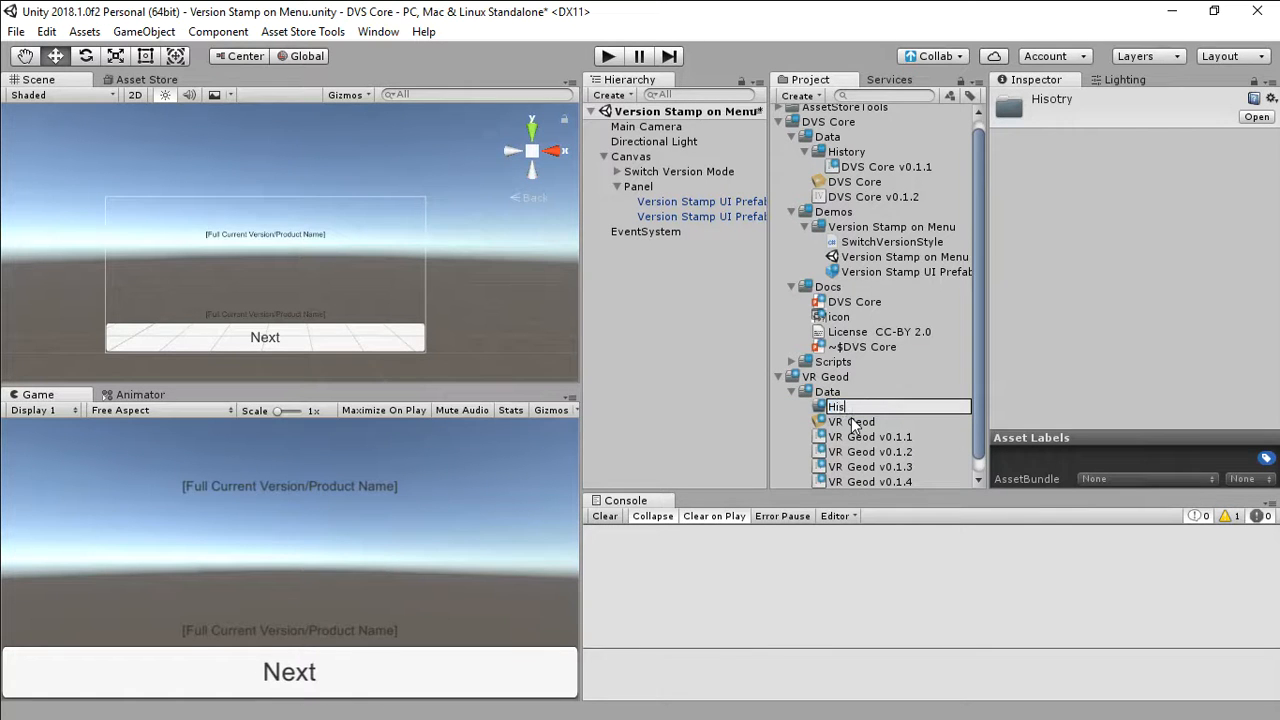
pyautogui.press('Return')
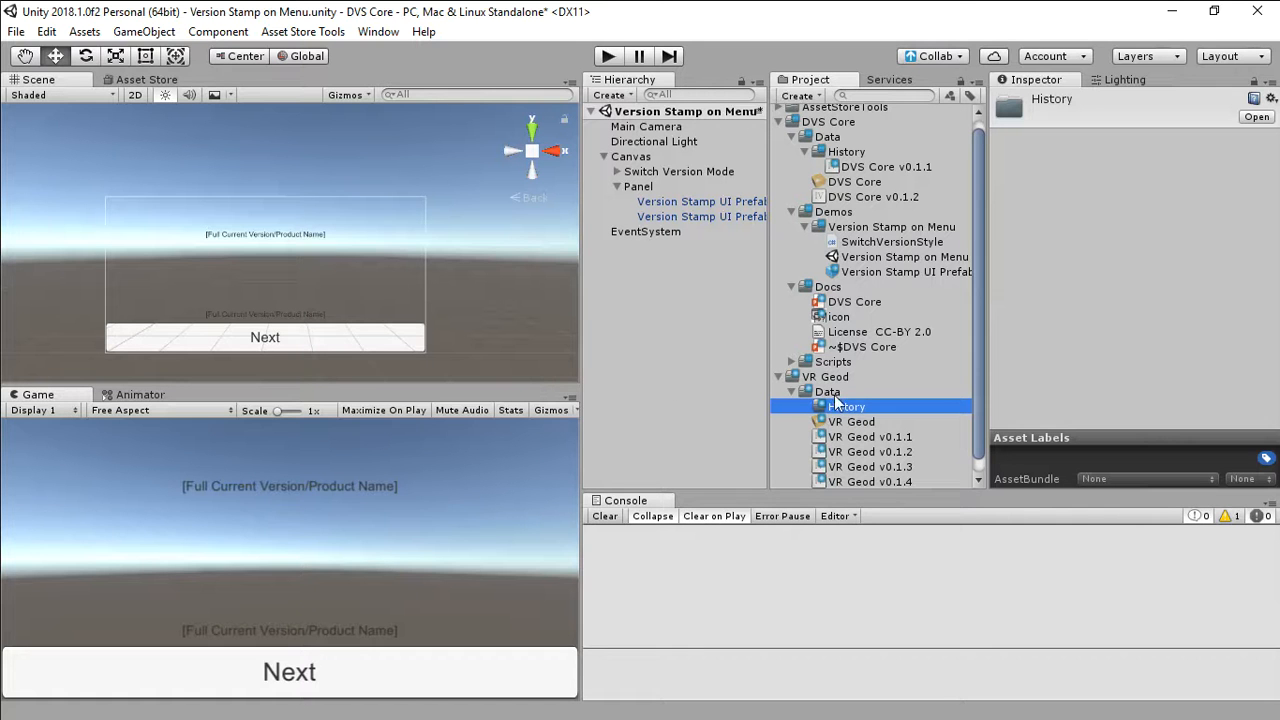
# - Move the completed versions VR Geod v0.1.1 through v0.1.4 into VR Geod's History folder
pyautogui.scroll(-1, 900, 395)
pyautogui.click(851, 421)
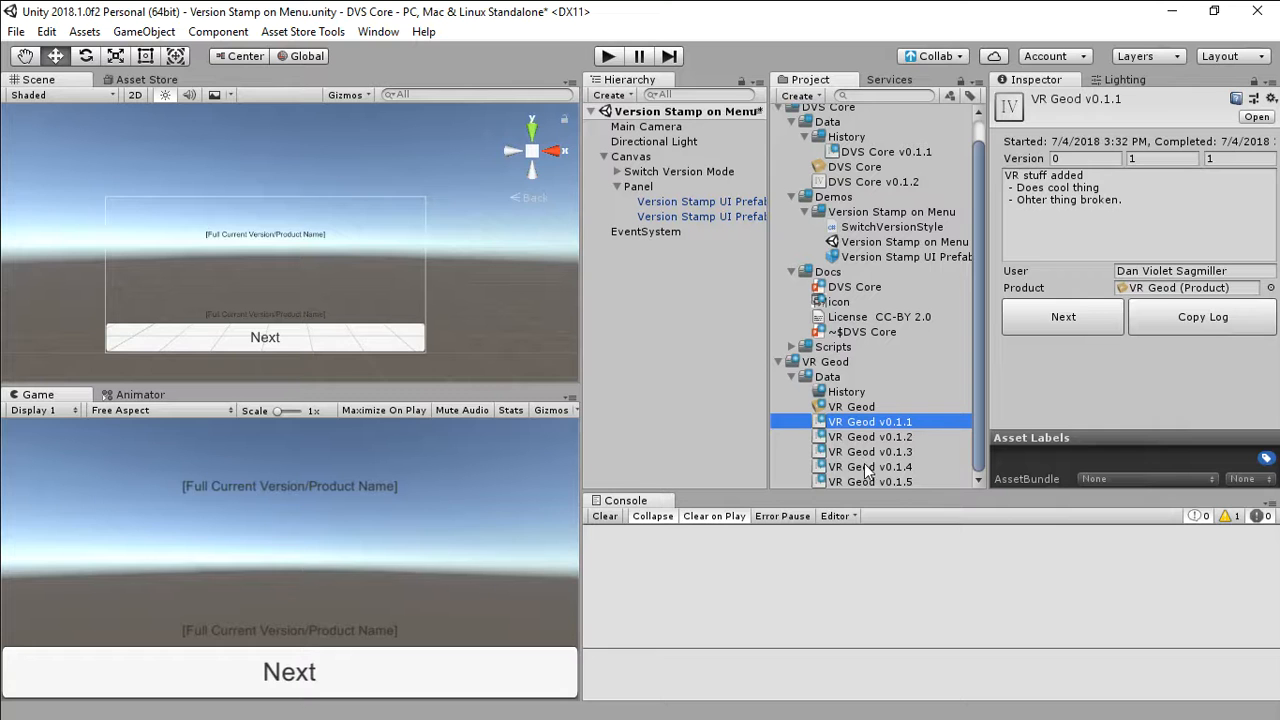
pyautogui.keyDown('shift'); pyautogui.click(866, 467); pyautogui.keyUp('shift')
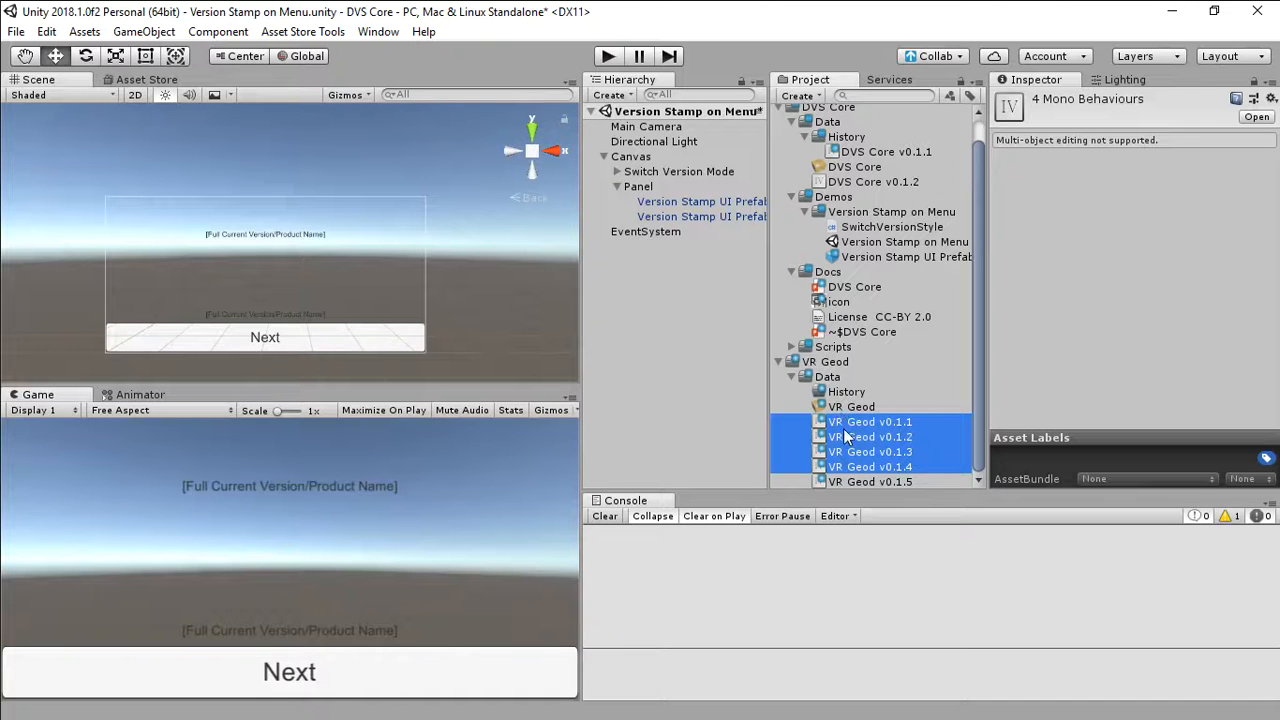
pyautogui.click(865, 425)
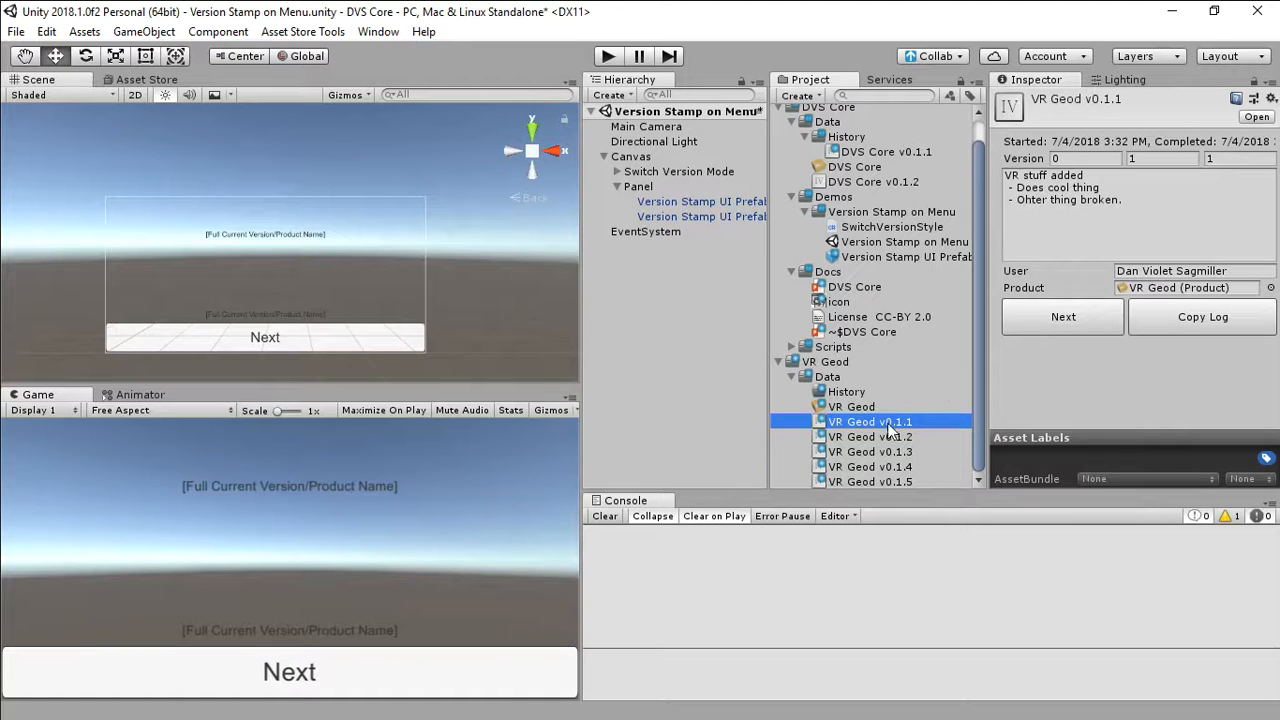
pyautogui.click(935, 438)
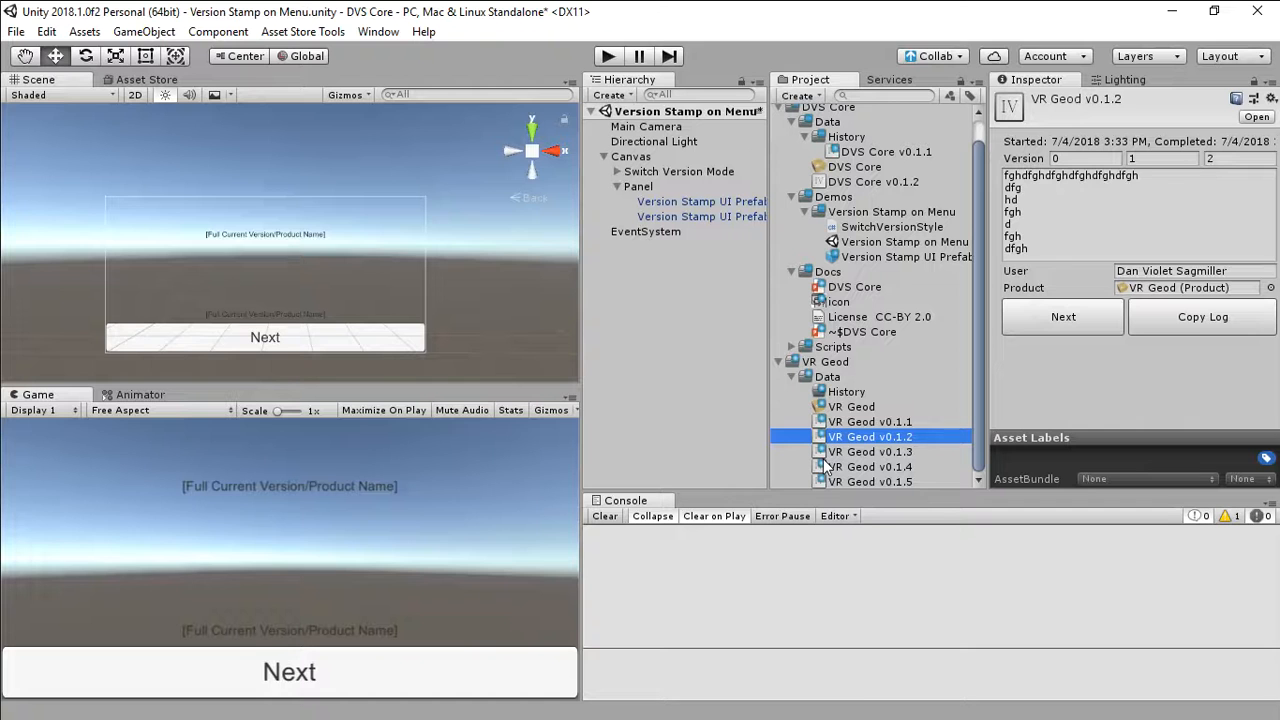
pyautogui.click(884, 424)
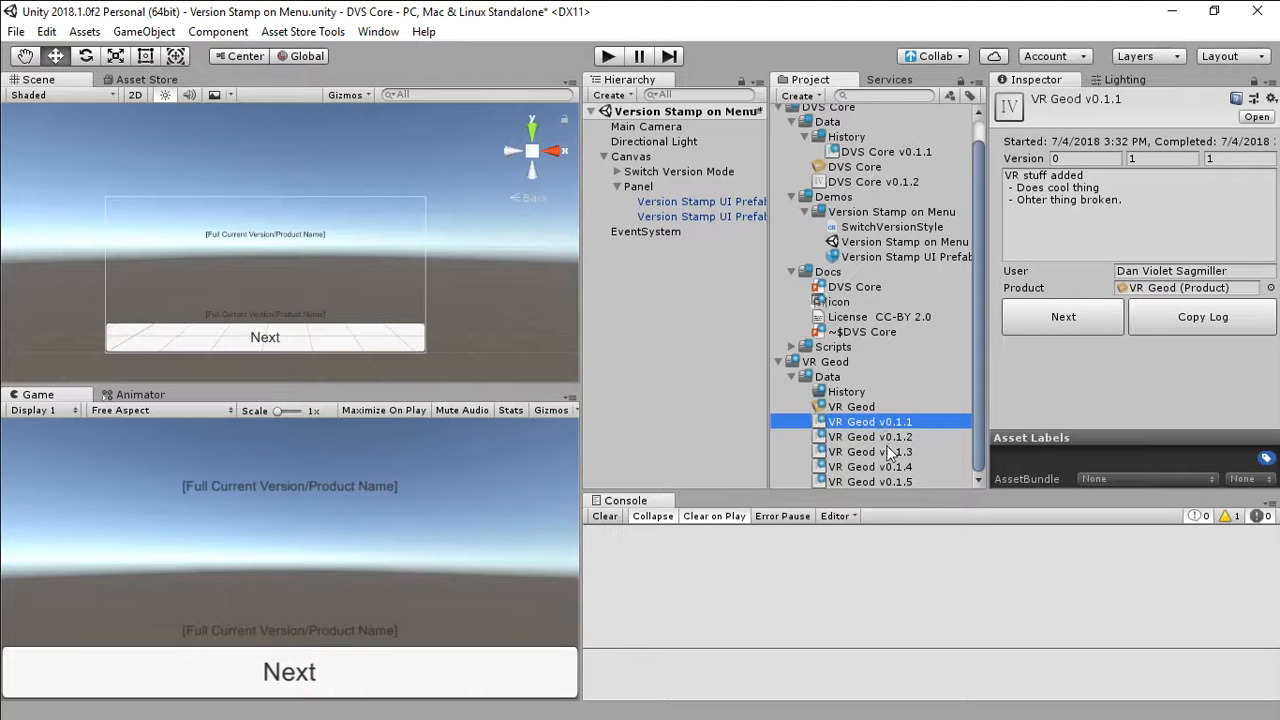
pyautogui.keyDown('shift'); pyautogui.click(893, 466); pyautogui.keyUp('shift')
pyautogui.moveTo(895, 466); pyautogui.dragTo(848, 393)
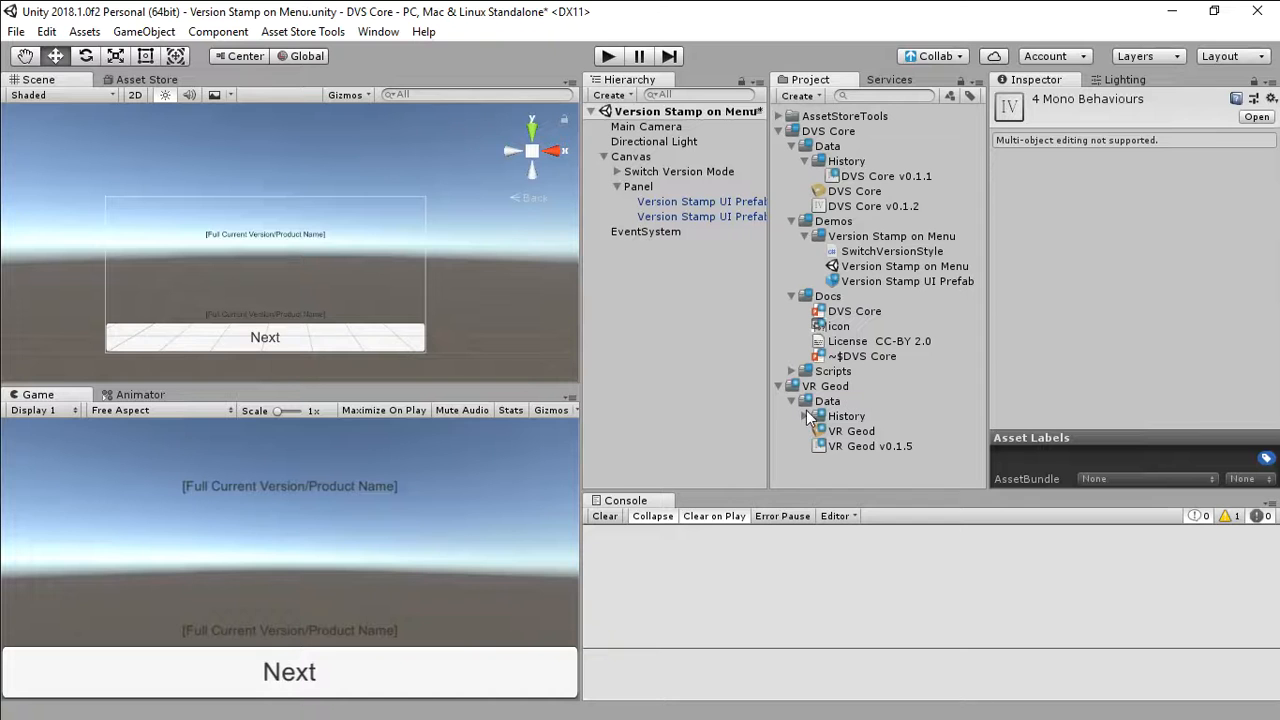
# - Check the contents of VR Geod's History folder and inspect the VR Geod product's current version and version list
pyautogui.click(808, 416)
pyautogui.click(807, 416)
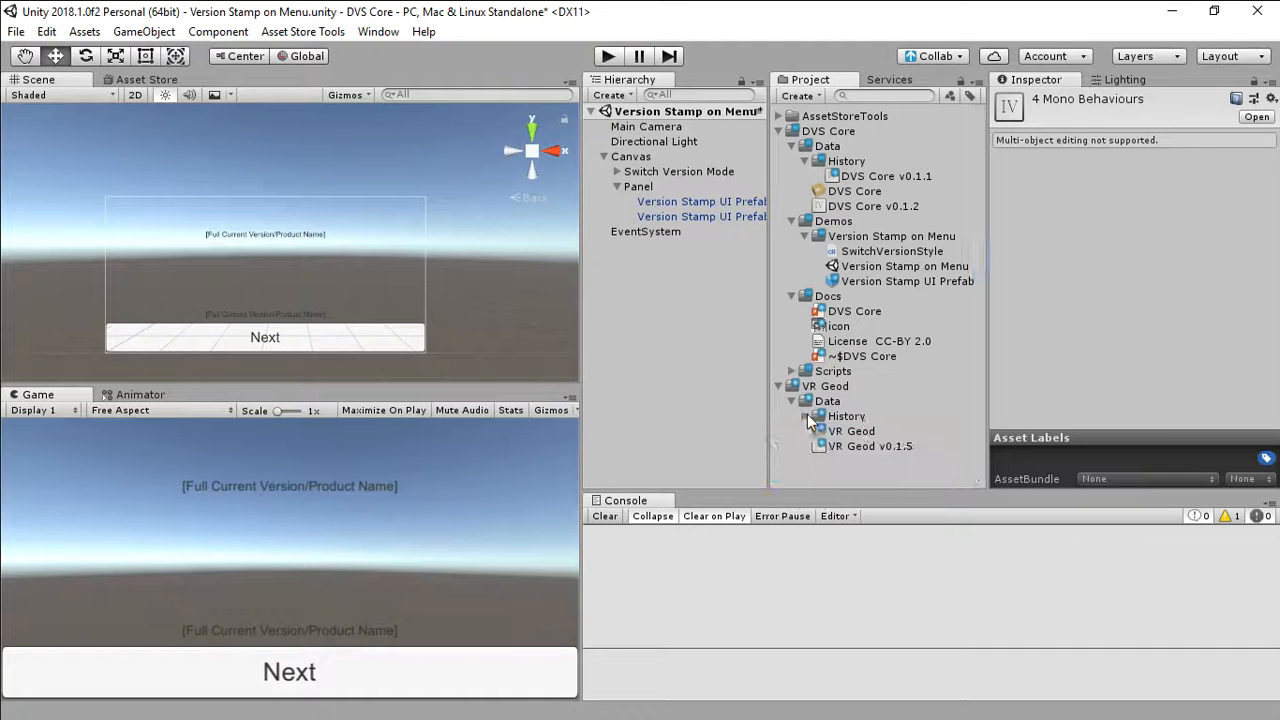
pyautogui.click(850, 431)
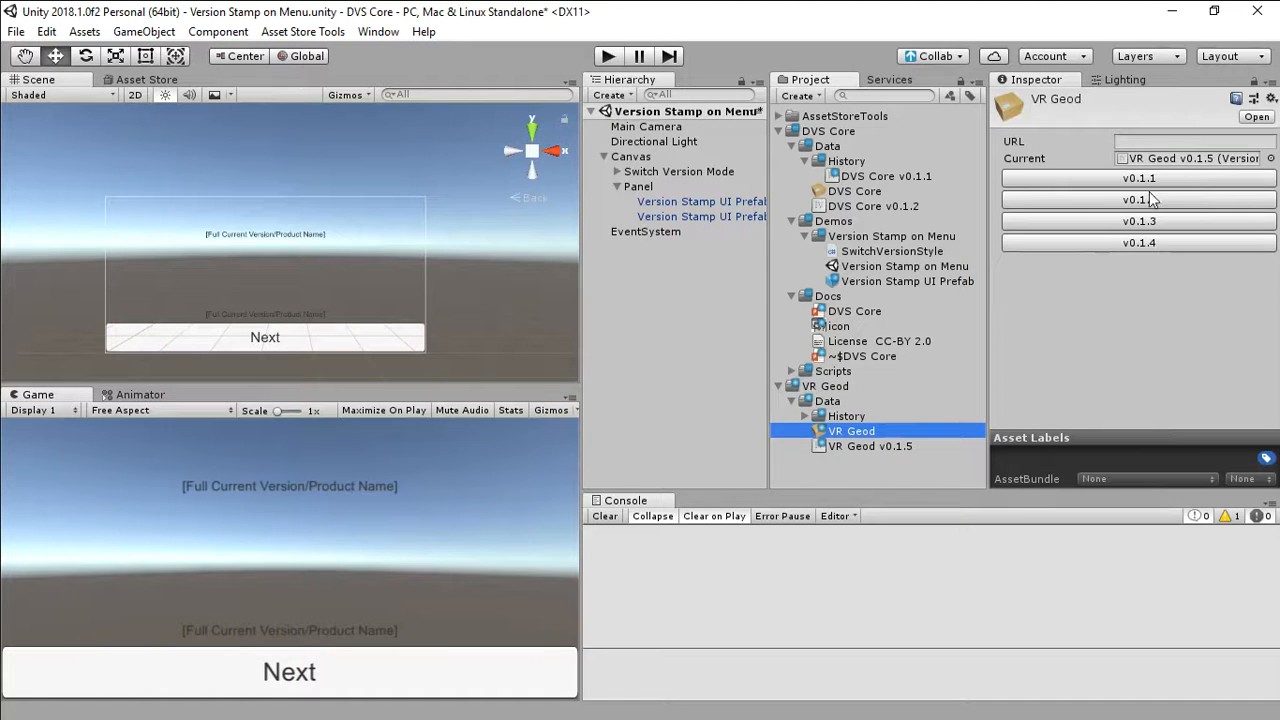